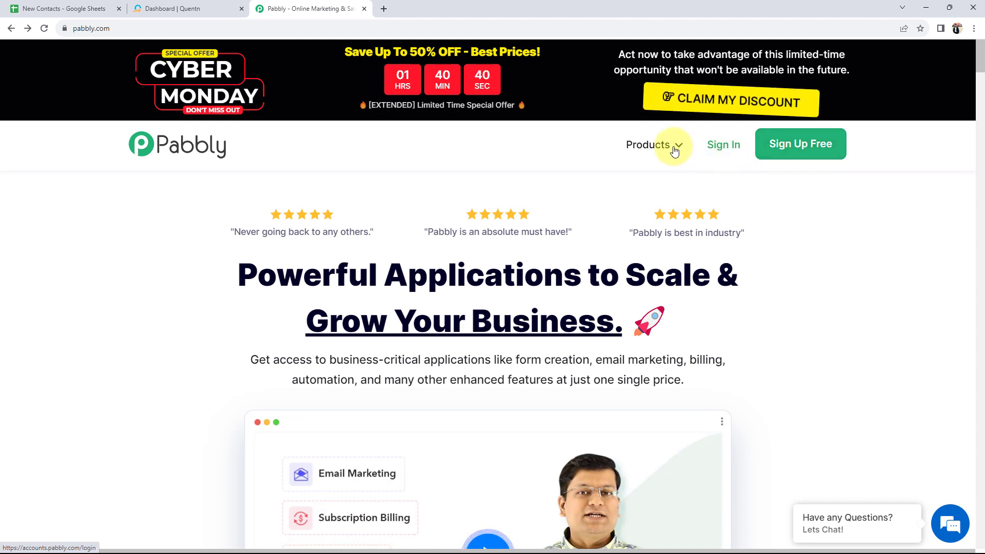
Open the Pabbly Connect dashboard from the Pabbly account's All Apps page
{"action": "left_click", "coordinate": [153, 158]}
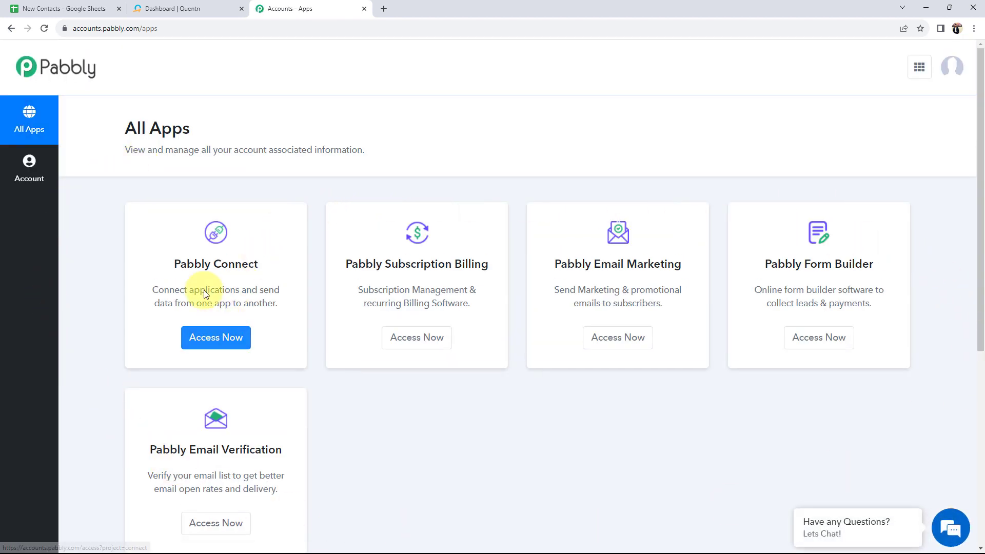
{"action": "left_click_drag", "start_coordinate": [173, 263], "coordinate": [260, 270]}
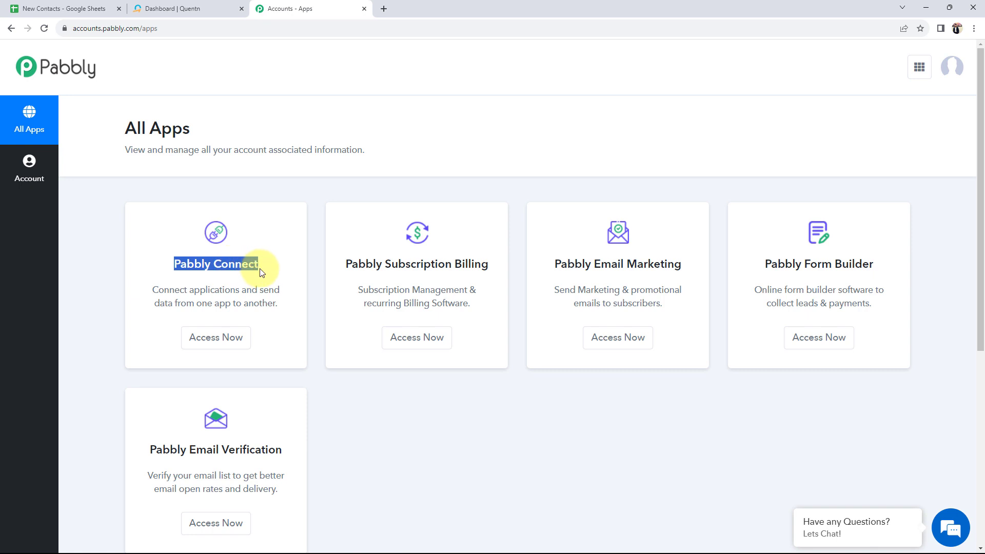
{"action": "left_click", "coordinate": [220, 337]}
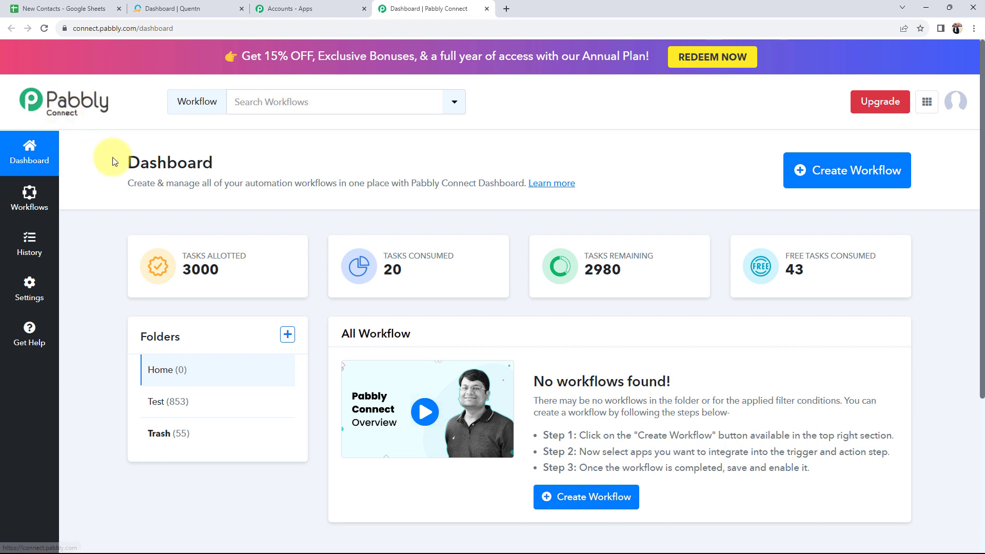
{"action": "left_click_drag", "start_coordinate": [114, 162], "coordinate": [242, 170]}
{"action": "left_click", "coordinate": [210, 161]}
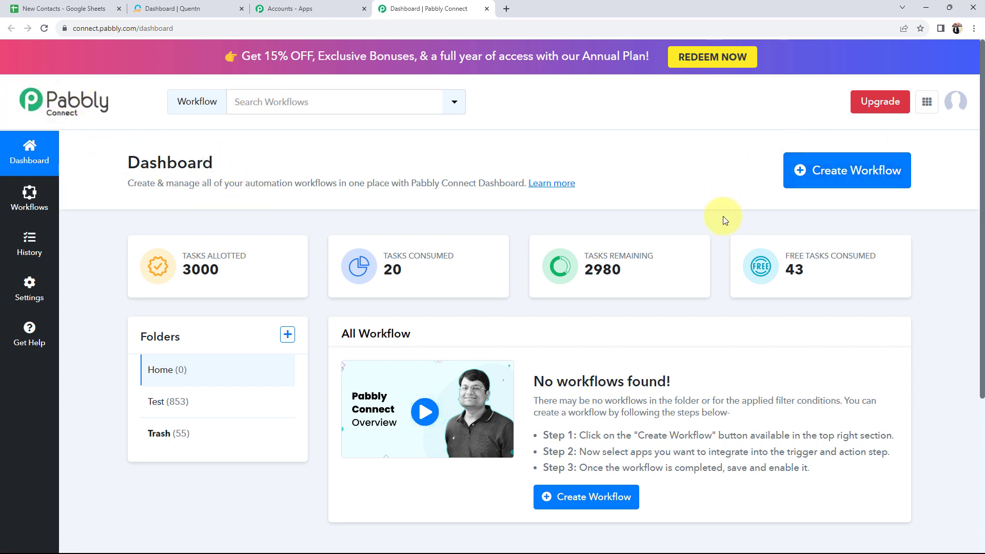
Create a workflow named "Create Quentn Contact from Google Sheets" in the Home folder
{"action": "left_click", "coordinate": [832, 175]}
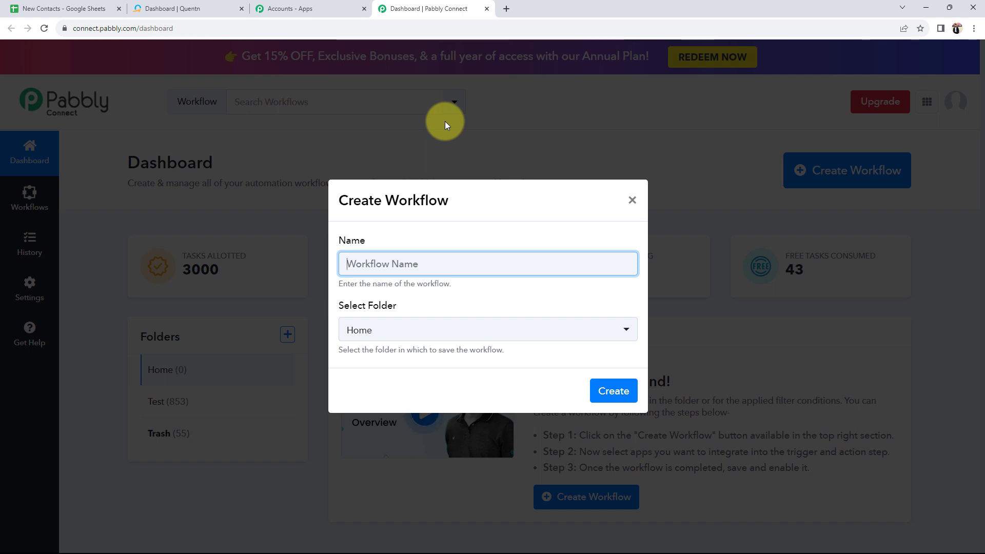
{"action": "type", "text": "Create Quentn Contact from Google Sheets"}
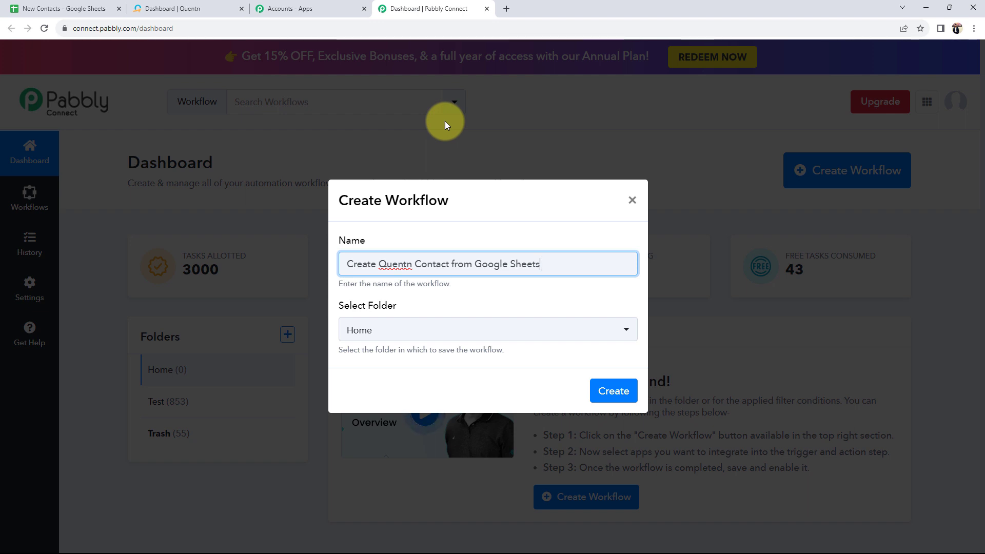
{"action": "left_click", "coordinate": [359, 332]}
{"action": "left_click", "coordinate": [367, 388]}
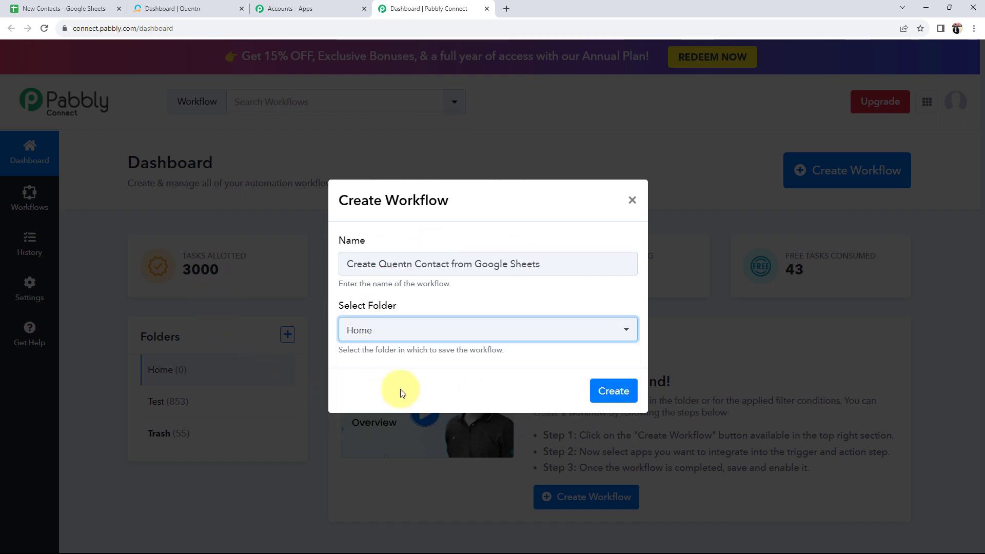
{"action": "left_click", "coordinate": [613, 391]}
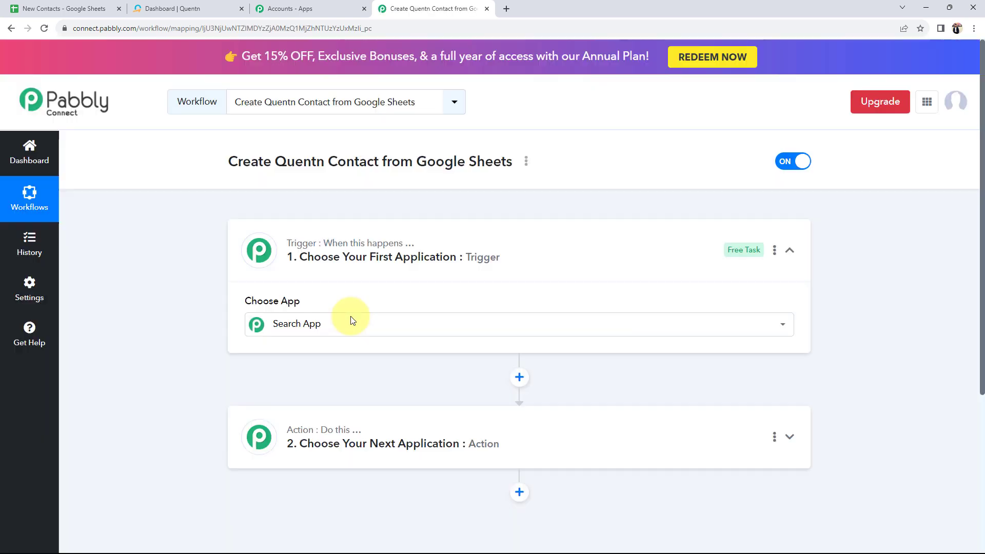
{"action": "left_click", "coordinate": [351, 317]}
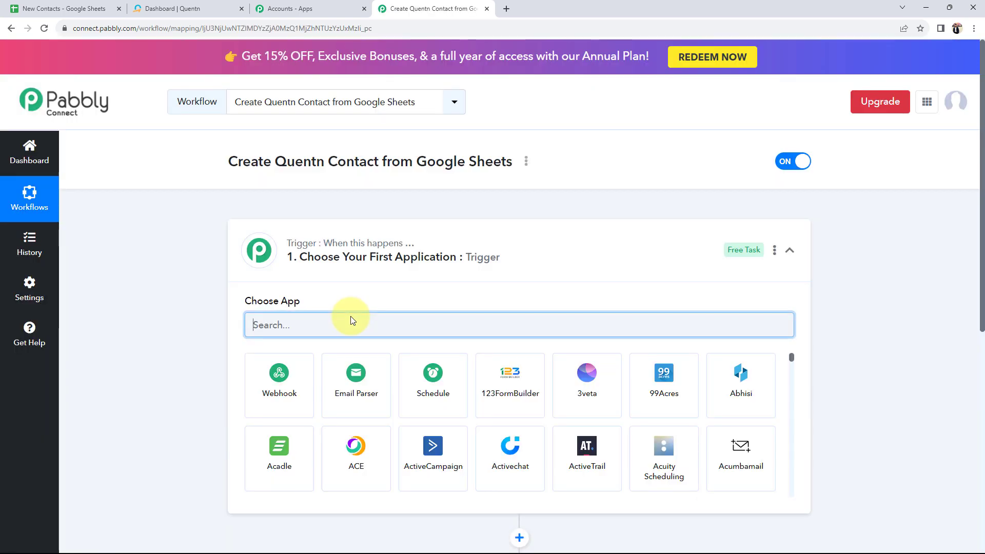
{"action": "left_click", "coordinate": [525, 257]}
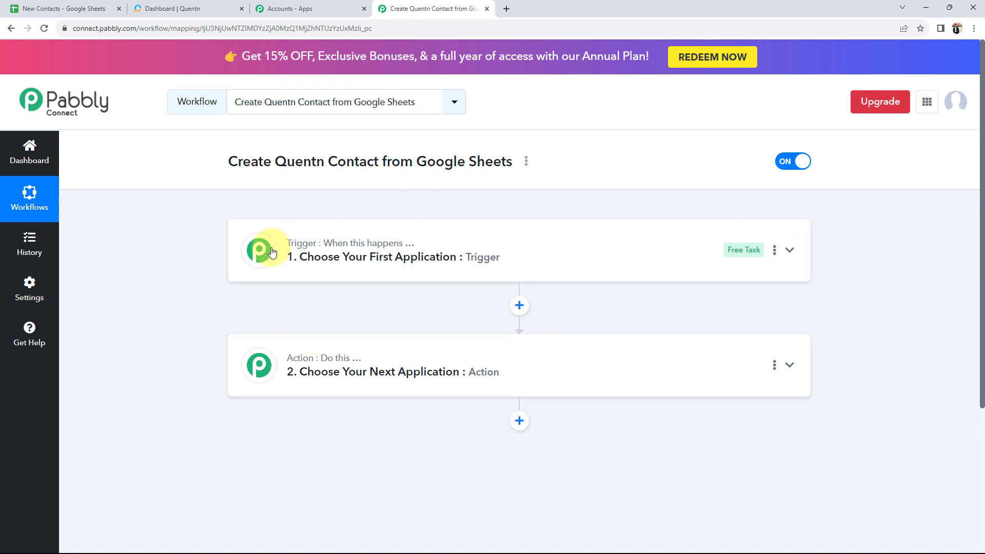
{"action": "mouse_move", "coordinate": [287, 248]}
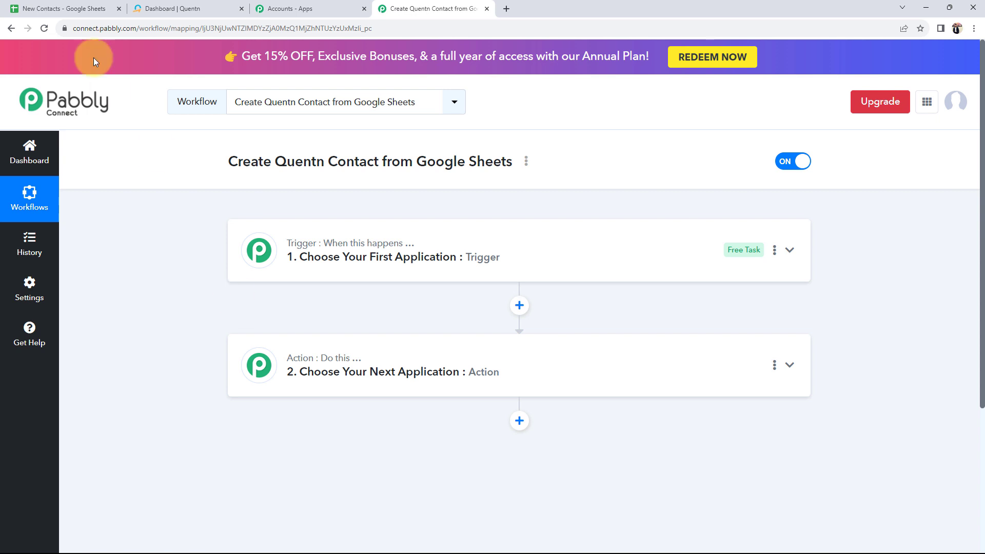
Examine the contact columns and sample row in the New Contacts spreadsheet and the contact statistics on the Quentn dashboard
{"action": "left_click", "coordinate": [76, 4]}
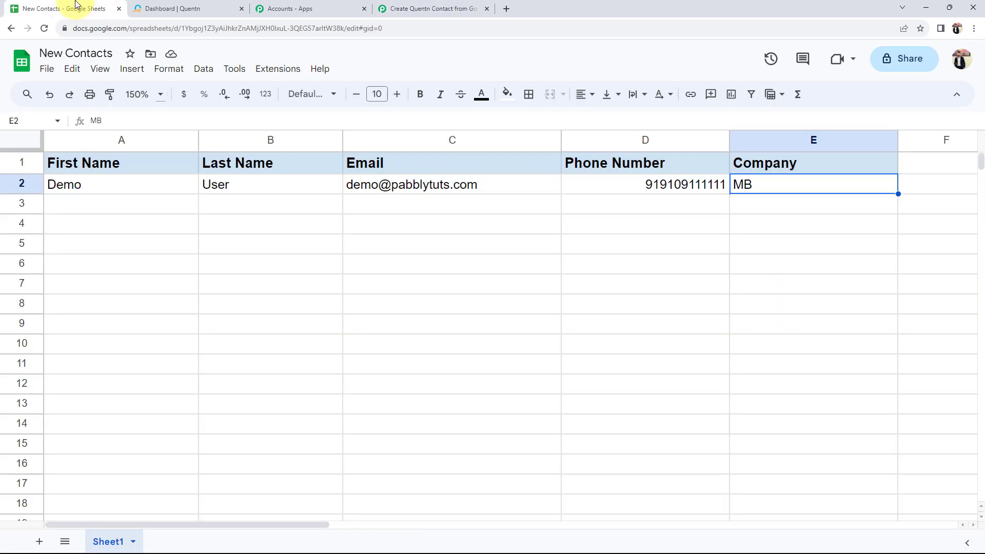
{"action": "left_click", "coordinate": [59, 187]}
{"action": "left_click", "coordinate": [254, 191]}
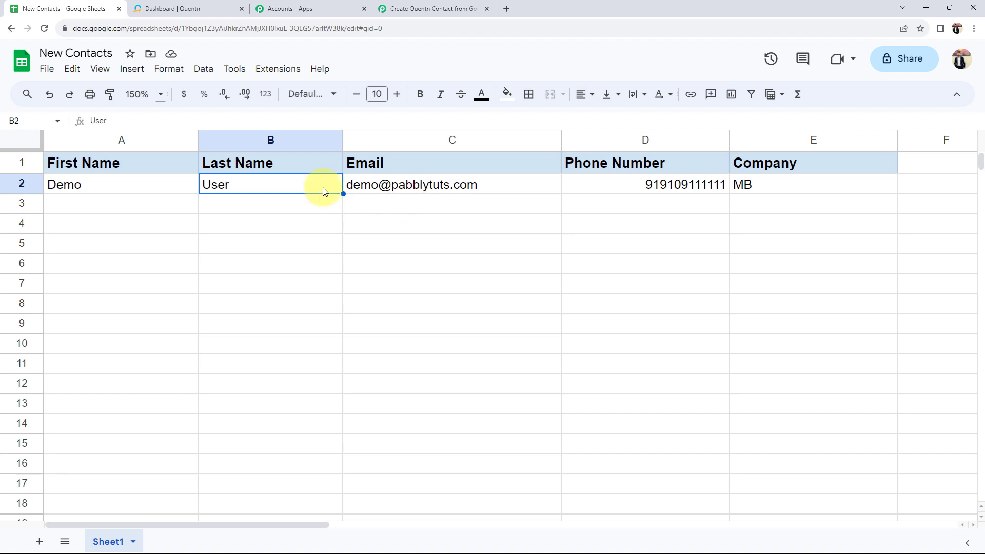
{"action": "left_click", "coordinate": [121, 190]}
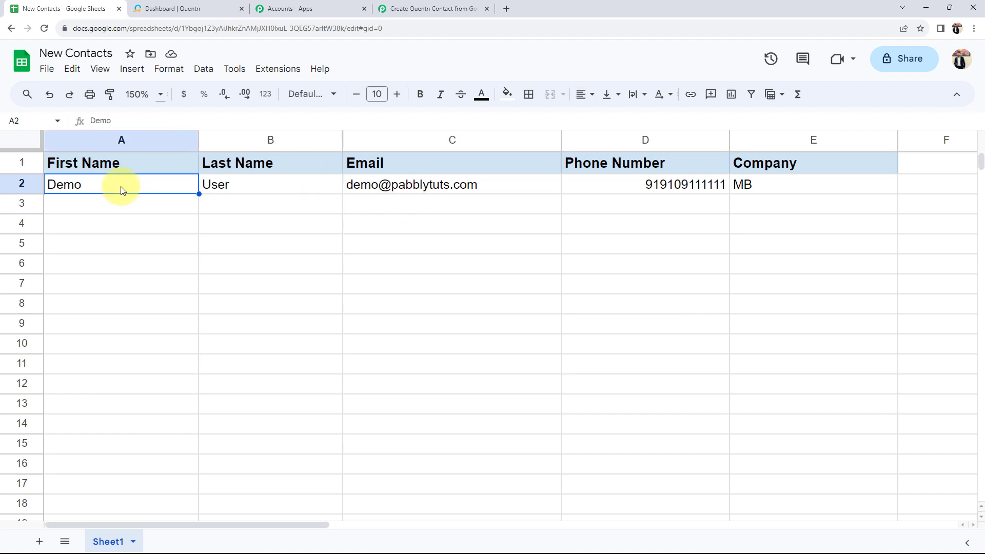
{"action": "left_click", "coordinate": [120, 212]}
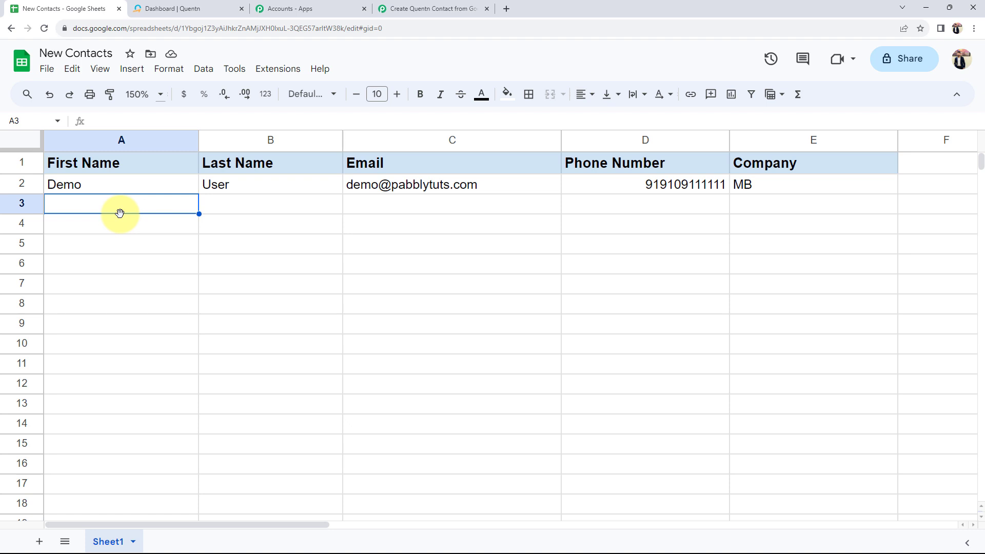
{"action": "left_click", "coordinate": [185, 8]}
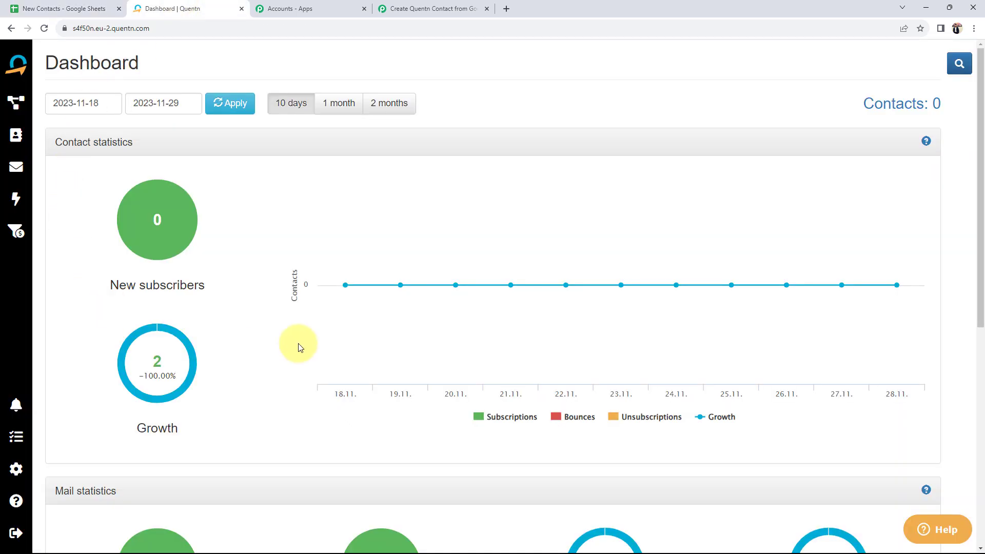
{"action": "left_click", "coordinate": [63, 9]}
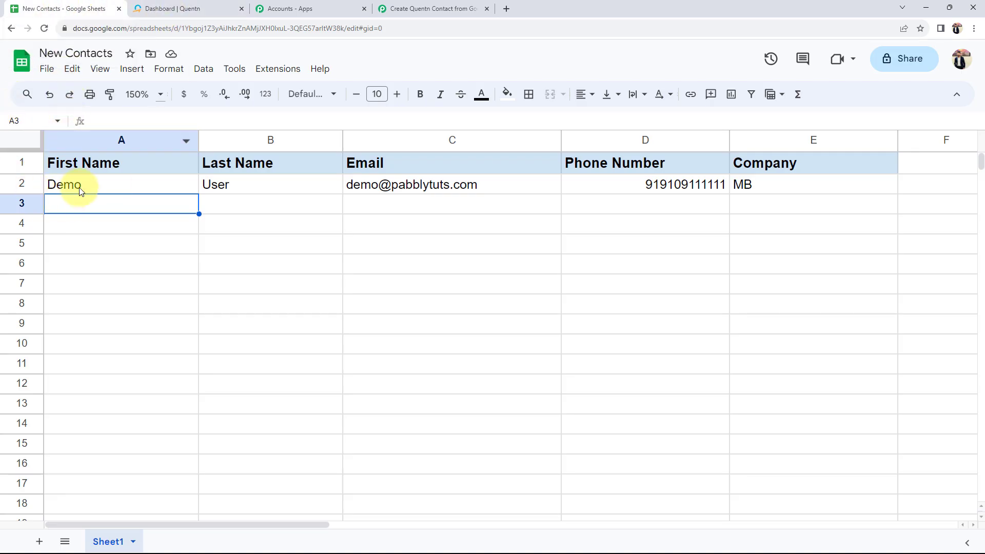
{"action": "left_click", "coordinate": [209, 209]}
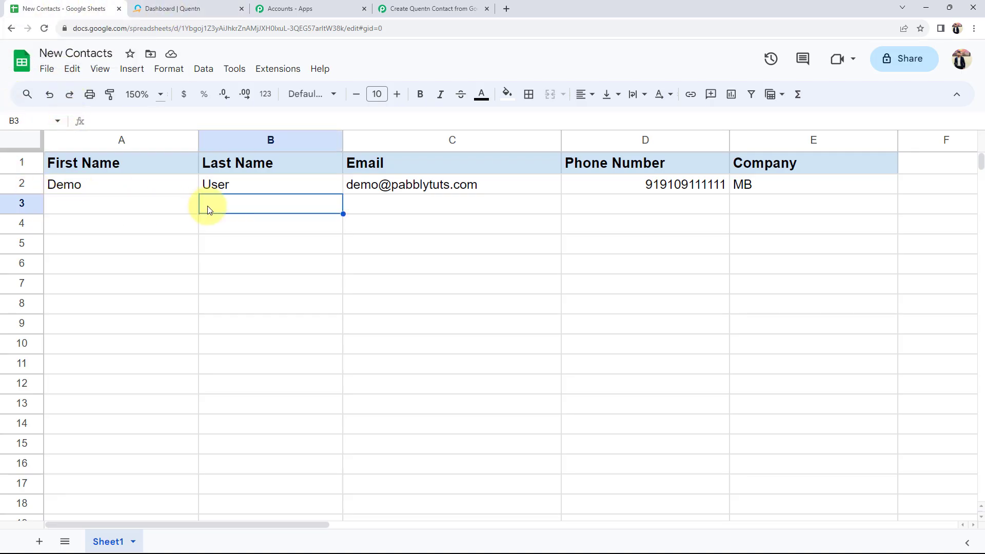
{"action": "left_click", "coordinate": [59, 210]}
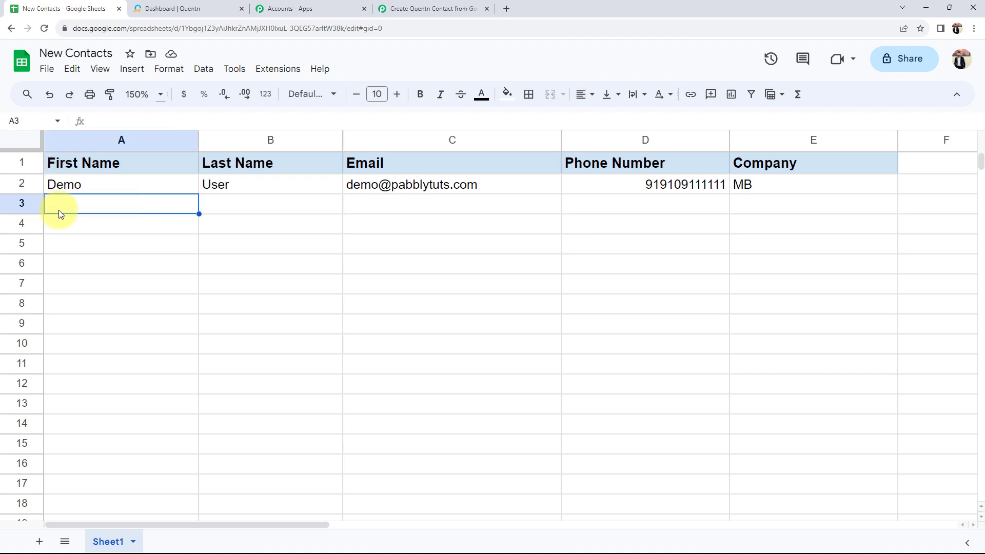
{"action": "left_click", "coordinate": [179, 9]}
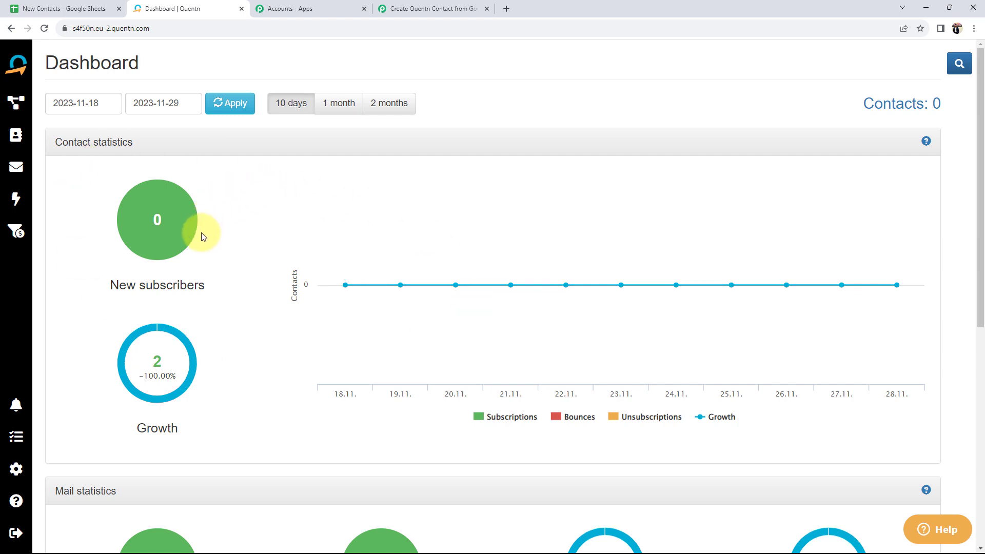
Back in the Pabbly Connect workflow, set the trigger to Google Sheets with the New or Updated Spreadsheet Row event
{"action": "left_click", "coordinate": [395, 9]}
{"action": "left_click", "coordinate": [287, 250]}
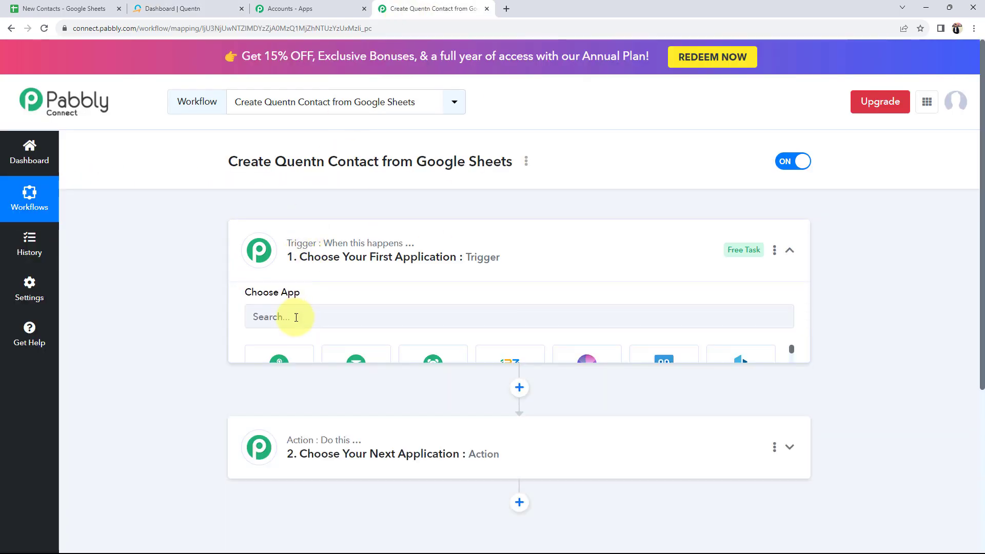
{"action": "type", "text": "goo"}
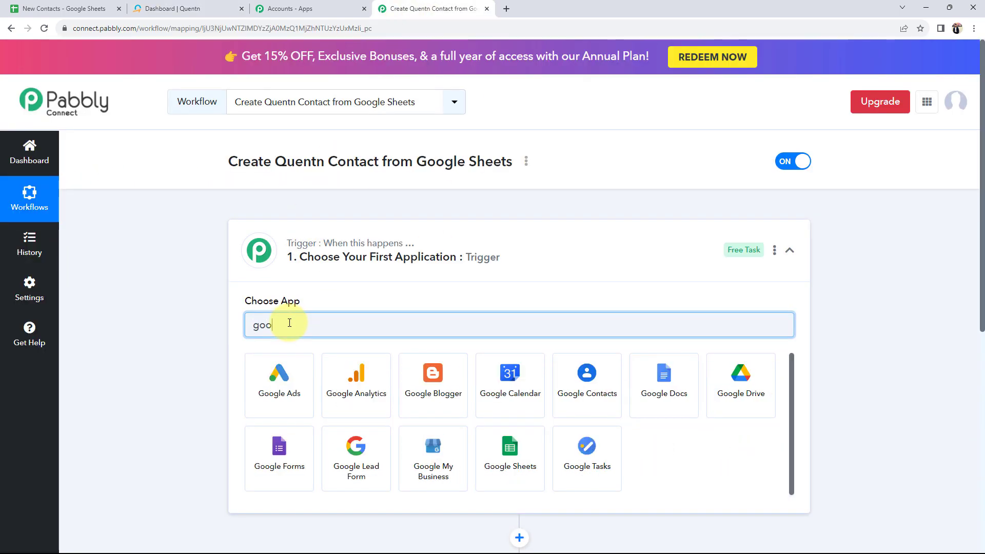
{"action": "left_click", "coordinate": [510, 452]}
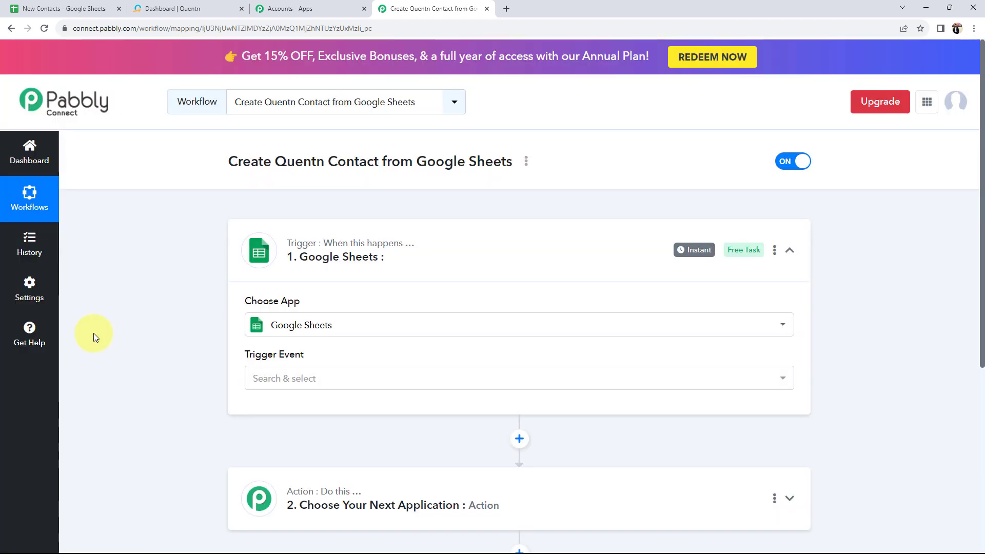
{"action": "left_click", "coordinate": [280, 378]}
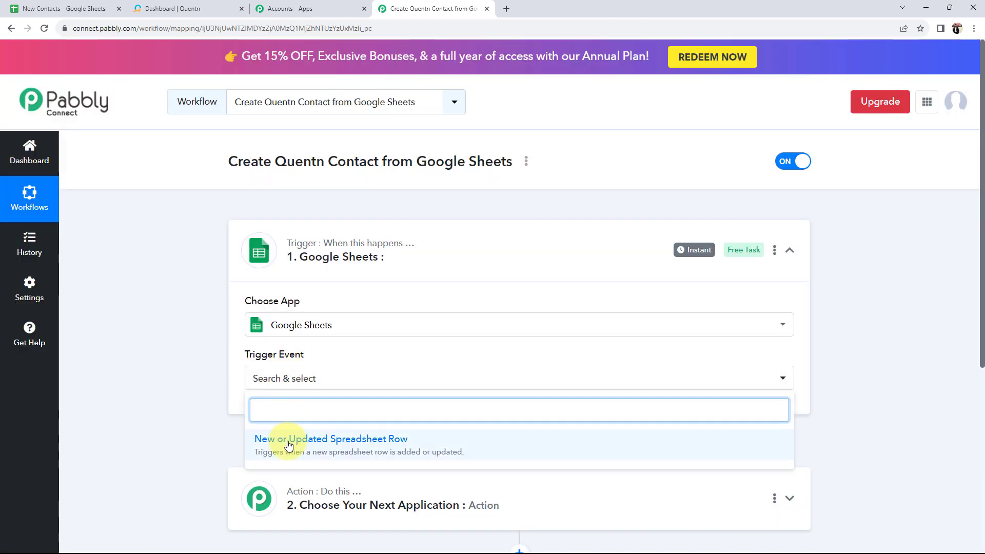
{"action": "left_click", "coordinate": [282, 444]}
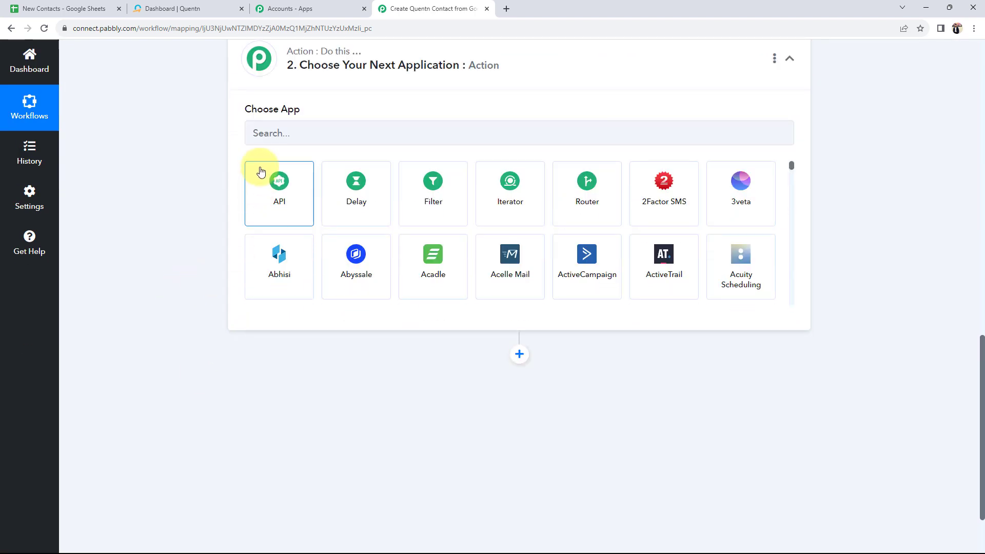
Set the workflow's action to Quentn with the Create or Update Contact event
{"action": "left_click", "coordinate": [287, 133]}
{"action": "type", "text": "quen"}
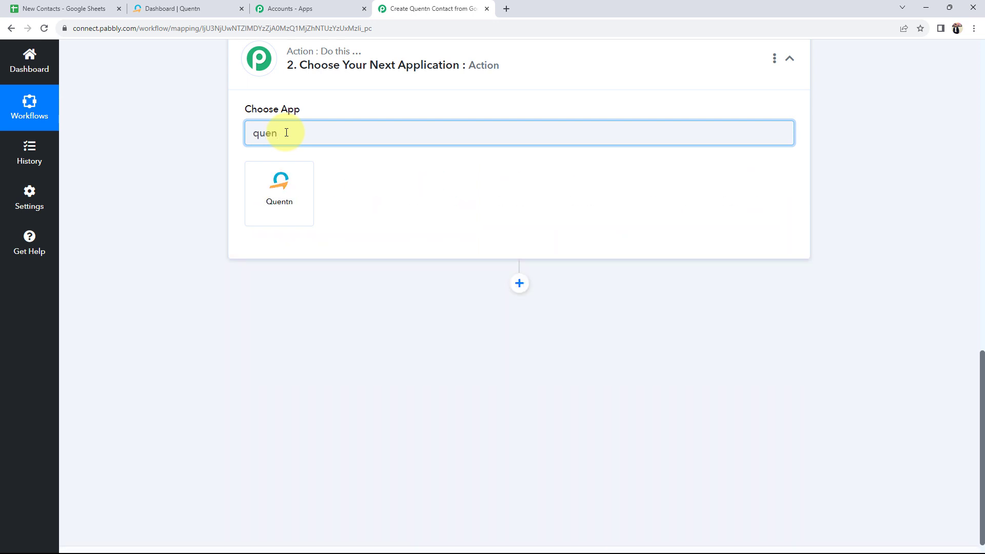
{"action": "left_click", "coordinate": [284, 165]}
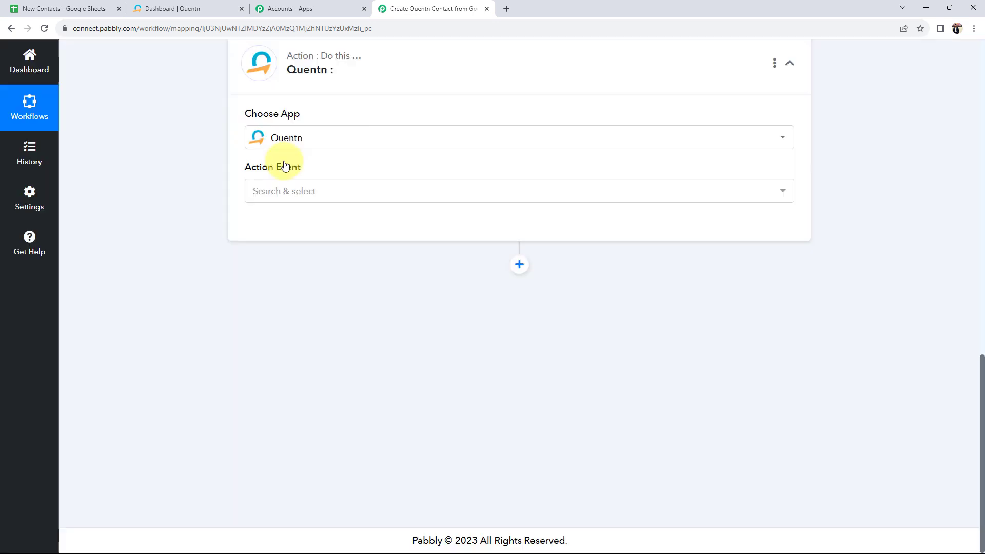
{"action": "left_click", "coordinate": [281, 194]}
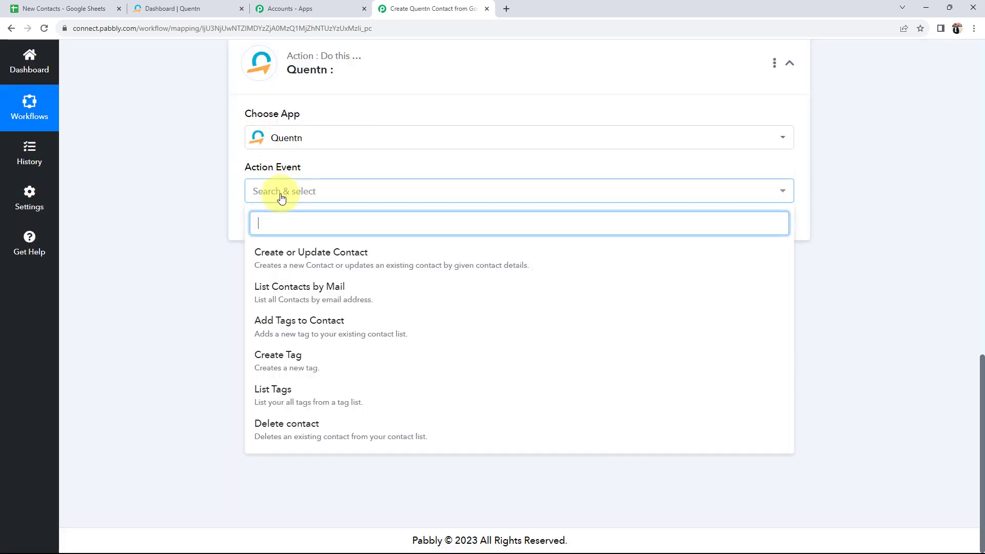
{"action": "left_click", "coordinate": [286, 264]}
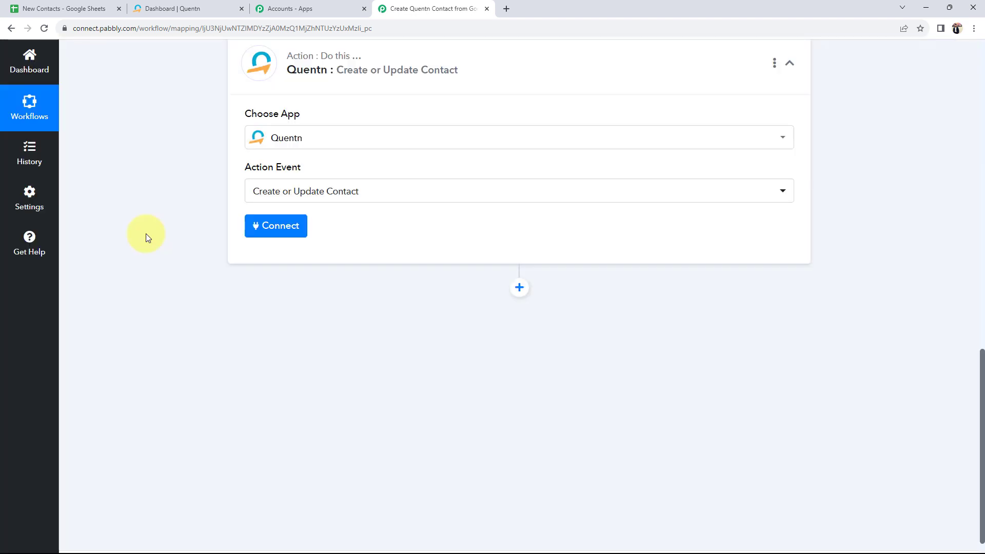
Collapse the Quentn action and the Google Sheets trigger in the workflow
{"action": "scroll", "coordinate": [146, 233], "scroll_direction": "up", "scroll_amount": 2}
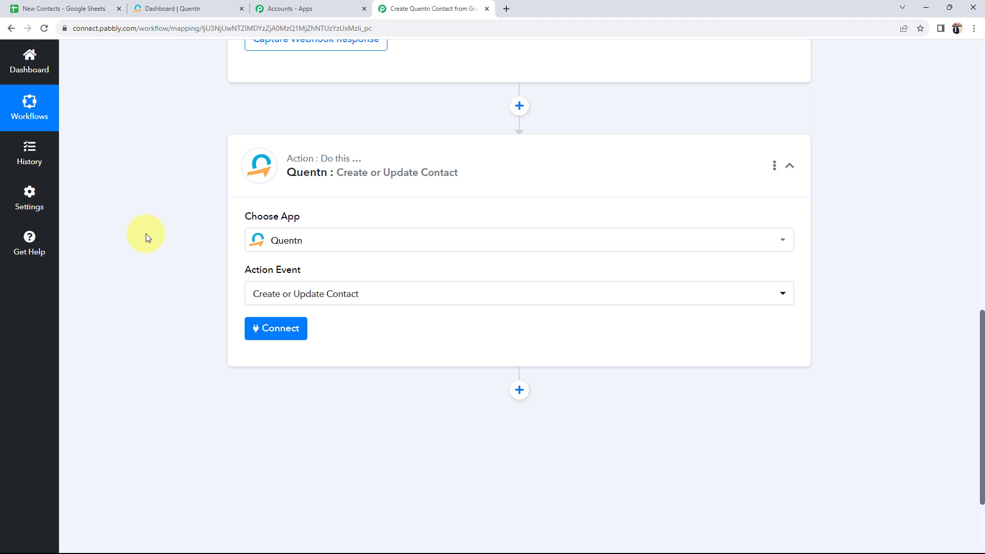
{"action": "left_click", "coordinate": [390, 166]}
{"action": "scroll", "coordinate": [390, 166], "scroll_direction": "up", "scroll_amount": 10}
{"action": "left_click", "coordinate": [395, 228]}
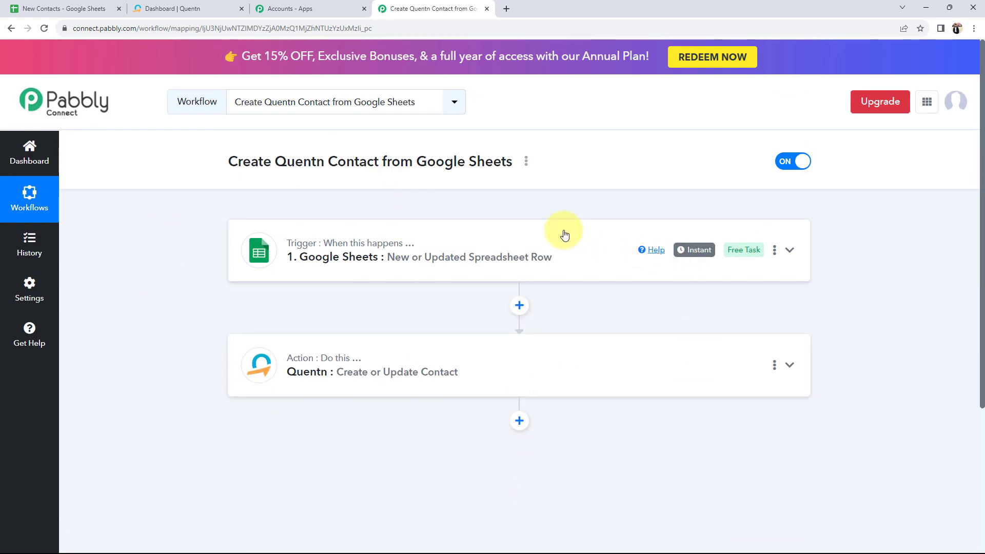
Expand the Google Sheets trigger and review its webhook setup instructions, checking the New Contacts spreadsheet to connect
{"action": "left_click", "coordinate": [315, 261]}
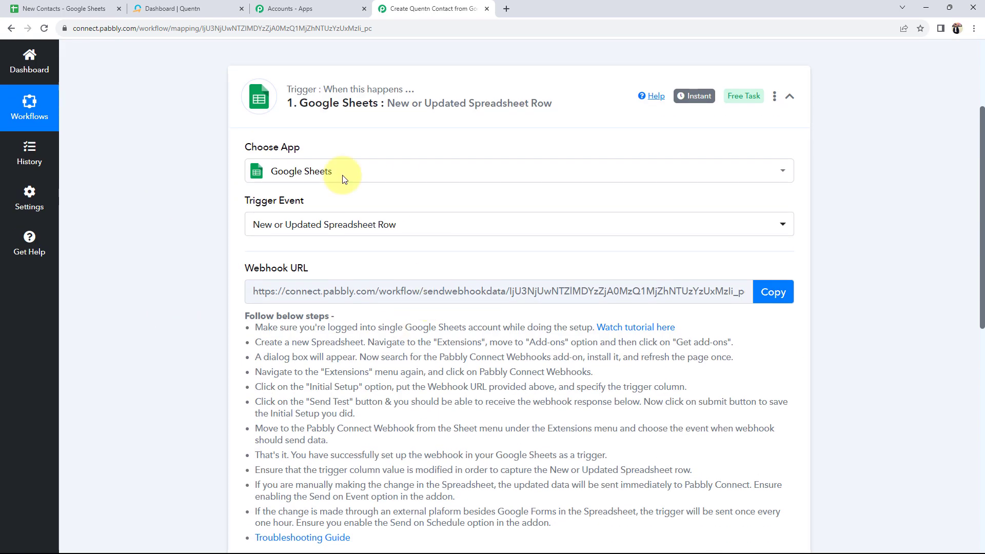
{"action": "left_click", "coordinate": [65, 9]}
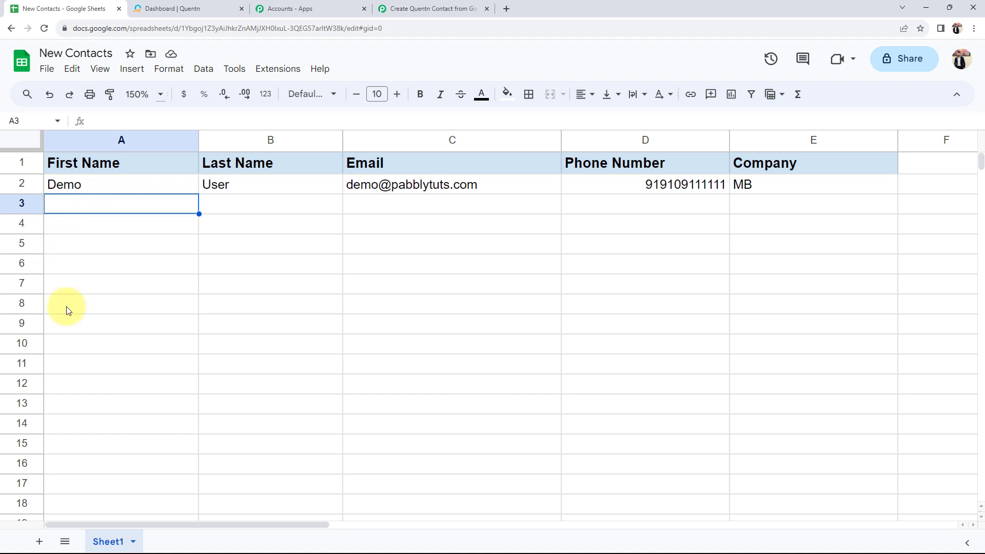
{"action": "left_click", "coordinate": [394, 205]}
{"action": "left_click", "coordinate": [429, 5]}
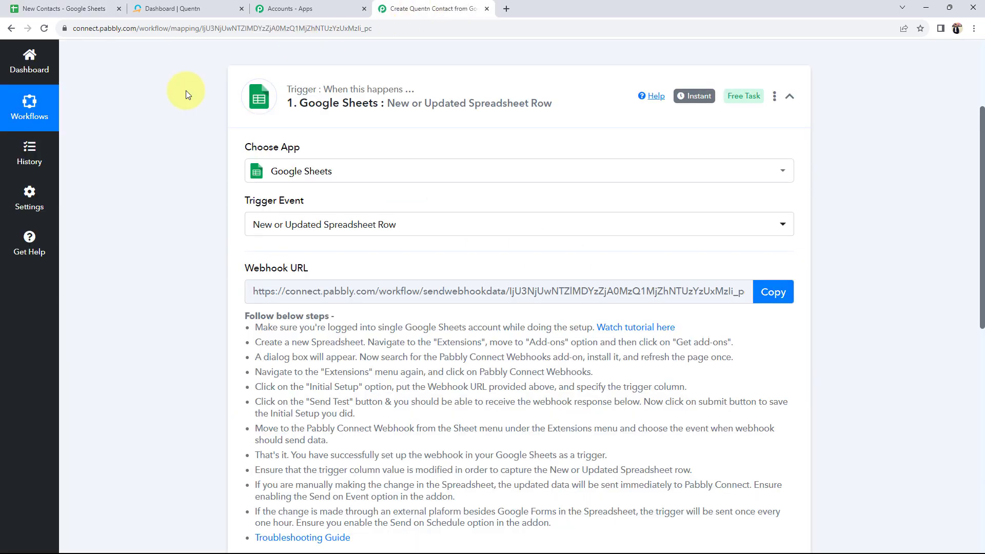
{"action": "scroll", "coordinate": [197, 381], "scroll_direction": "down", "scroll_amount": 2}
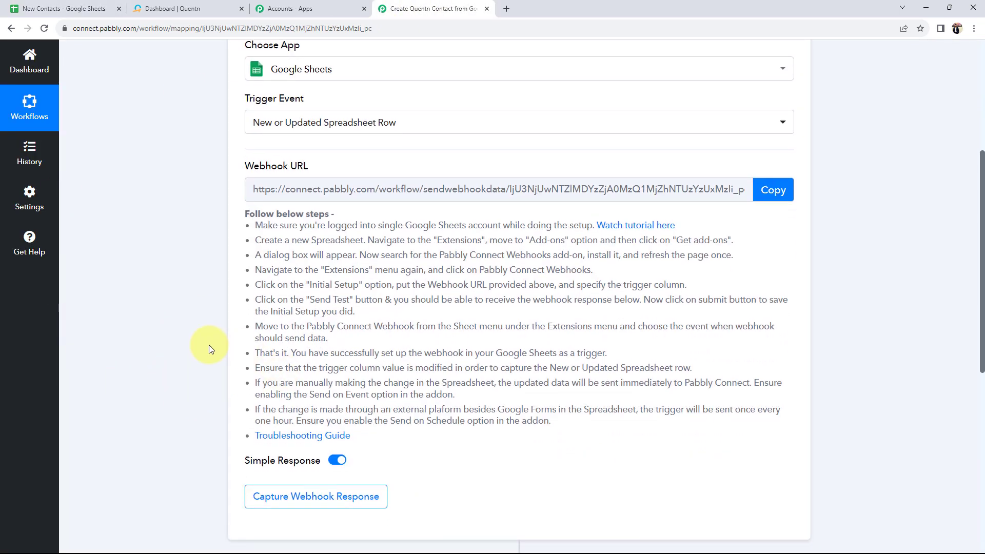
Check the New Contacts sheet's columns and copy the webhook URL of the workflow's Google Sheets trigger
{"action": "scroll", "coordinate": [209, 345], "scroll_direction": "up", "scroll_amount": 2}
{"action": "left_click_drag", "start_coordinate": [286, 275], "coordinate": [308, 271]}
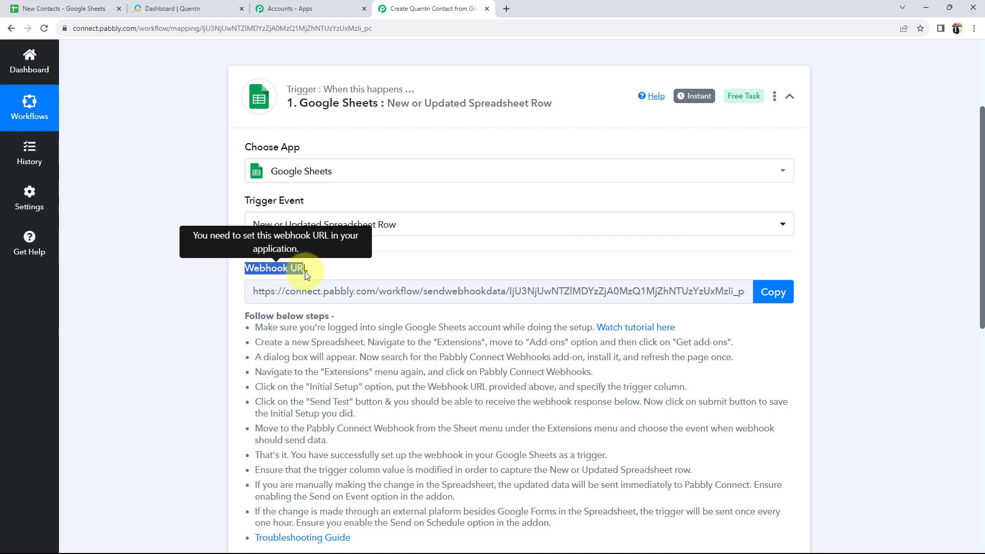
{"action": "left_click", "coordinate": [163, 287]}
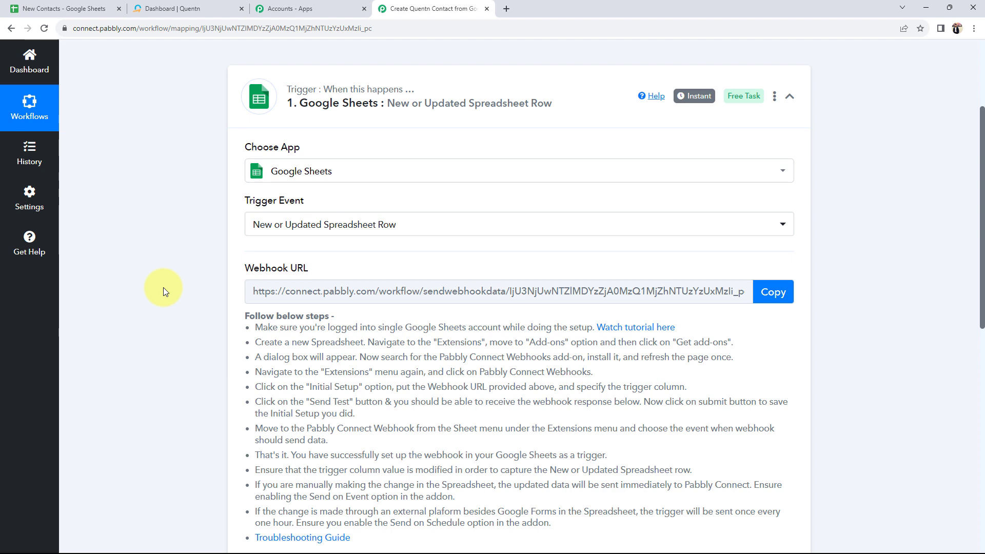
{"action": "left_click", "coordinate": [67, 9]}
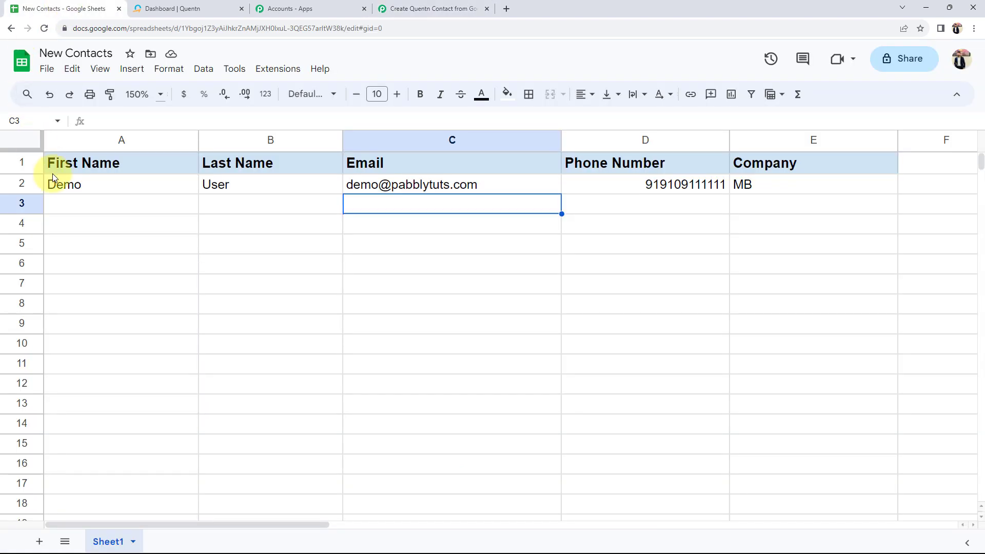
{"action": "left_click", "coordinate": [770, 189]}
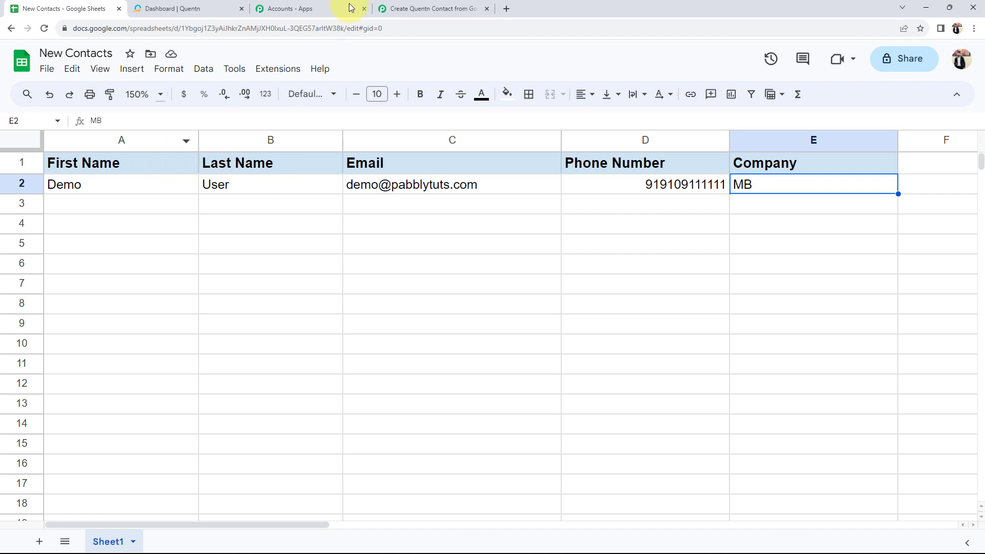
{"action": "left_click", "coordinate": [393, 8]}
{"action": "left_click_drag", "start_coordinate": [244, 271], "coordinate": [311, 269]}
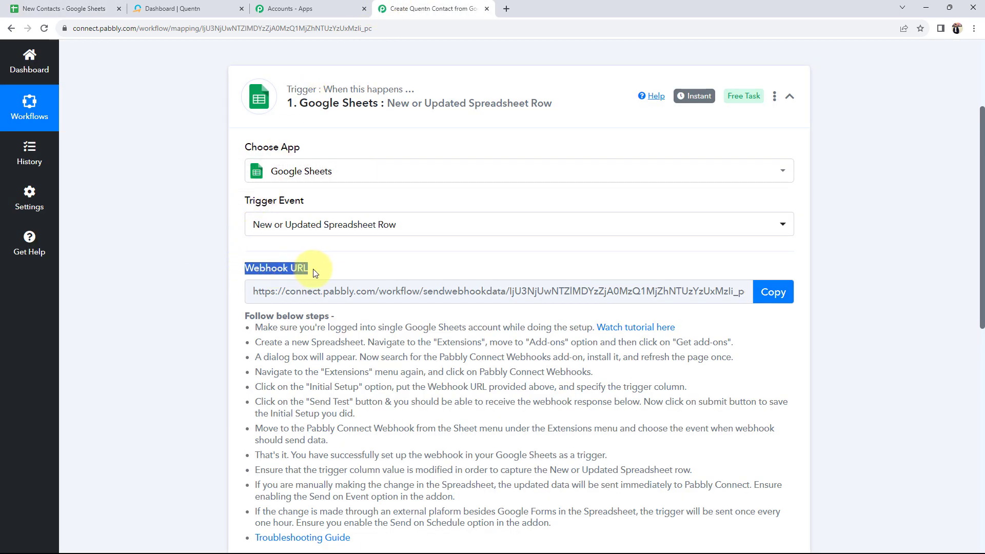
{"action": "left_click", "coordinate": [769, 292]}
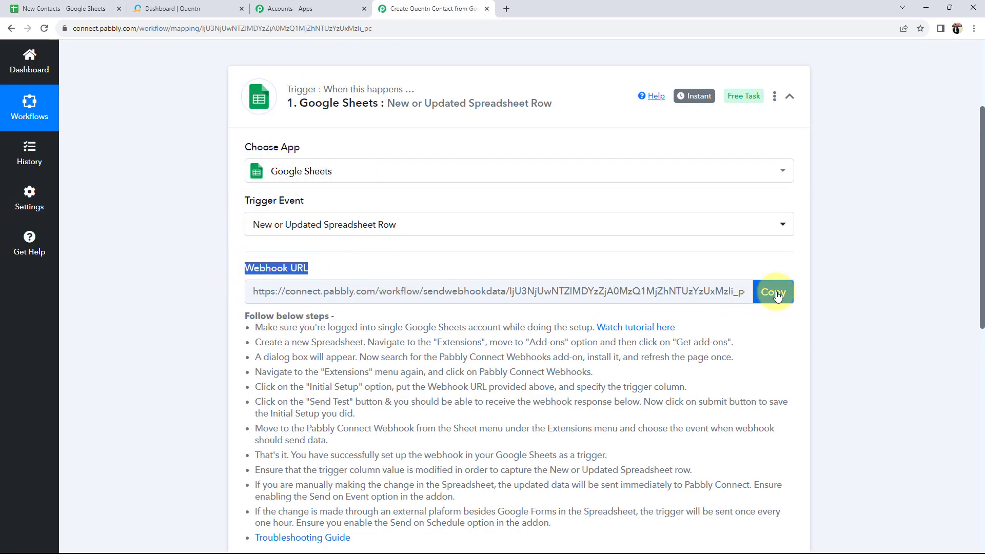
In the New Contacts spreadsheet, find Pabbly Connect Webhooks in the add-on marketplace, check its listing and close the marketplace
{"action": "left_click", "coordinate": [93, 5]}
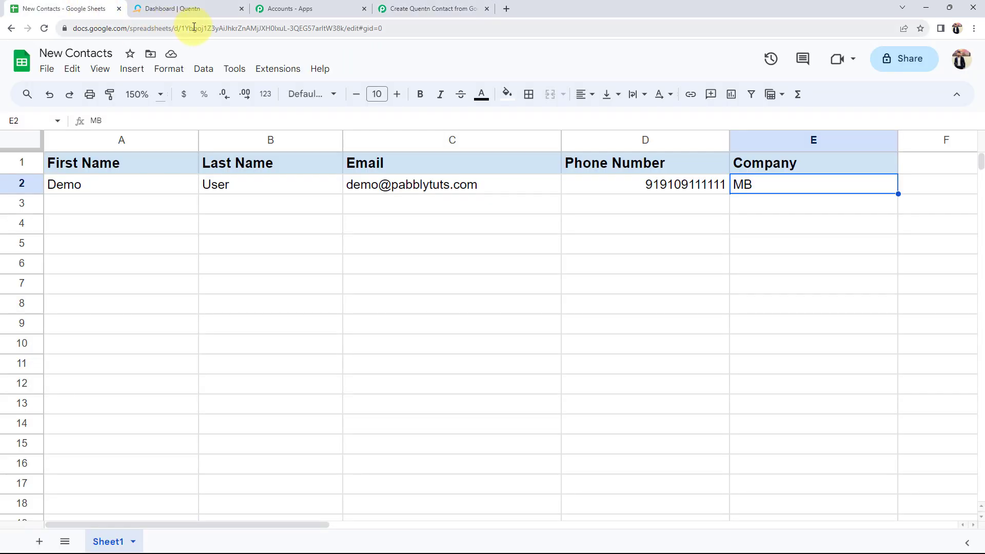
{"action": "left_click", "coordinate": [266, 76]}
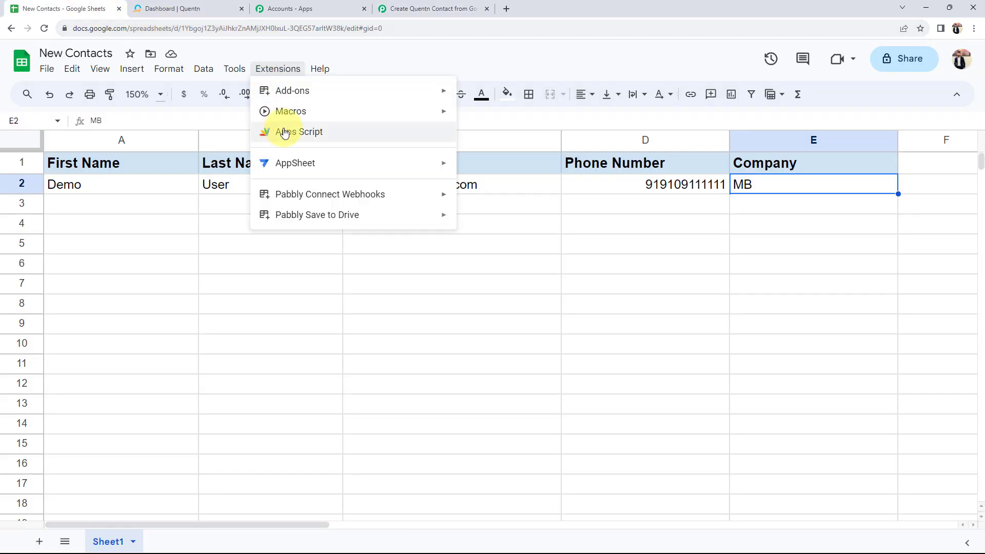
{"action": "mouse_move", "coordinate": [288, 99]}
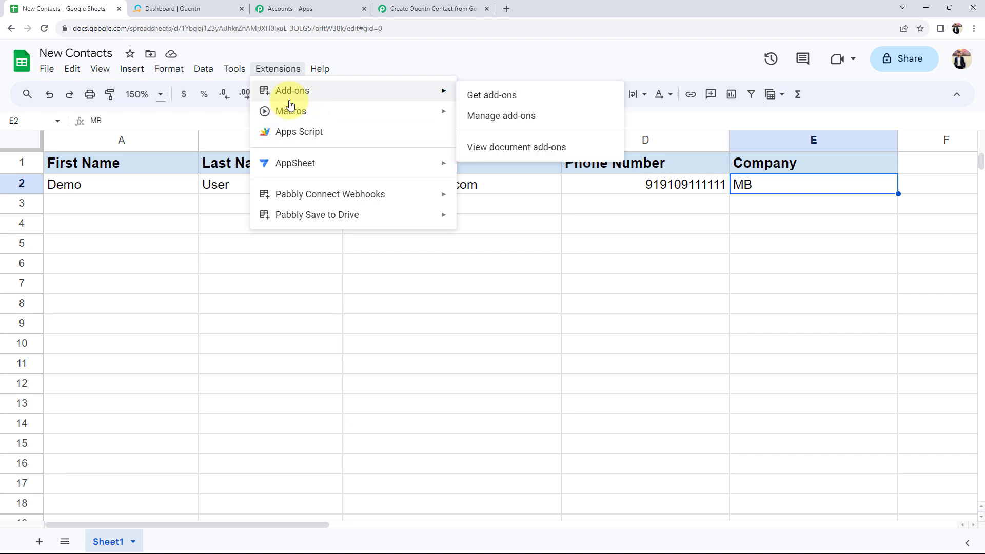
{"action": "left_click", "coordinate": [471, 96]}
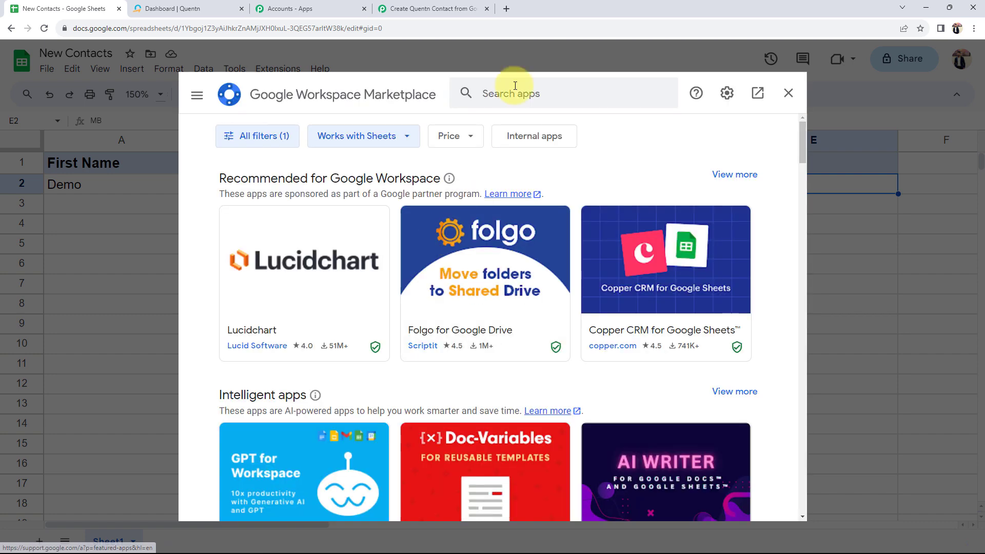
{"action": "left_click", "coordinate": [515, 86]}
{"action": "type", "text": "pabbly"}
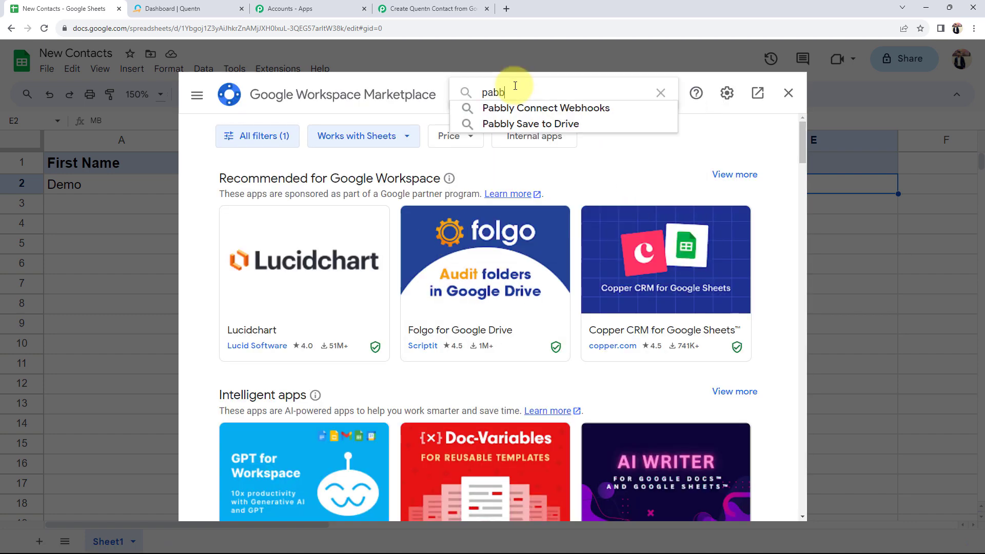
{"action": "left_click", "coordinate": [513, 108]}
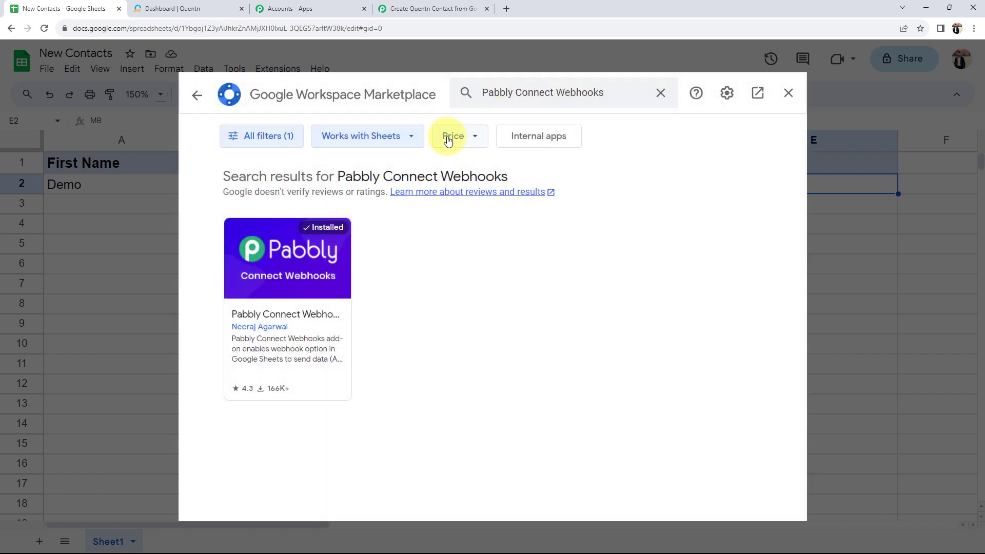
{"action": "left_click", "coordinate": [297, 286]}
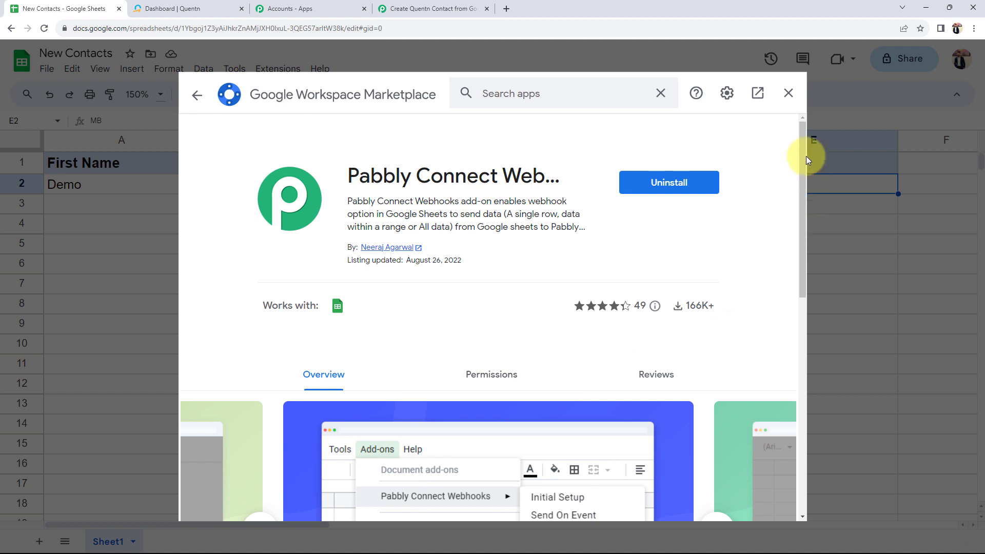
{"action": "left_click", "coordinate": [789, 94]}
{"action": "left_click", "coordinate": [277, 304]}
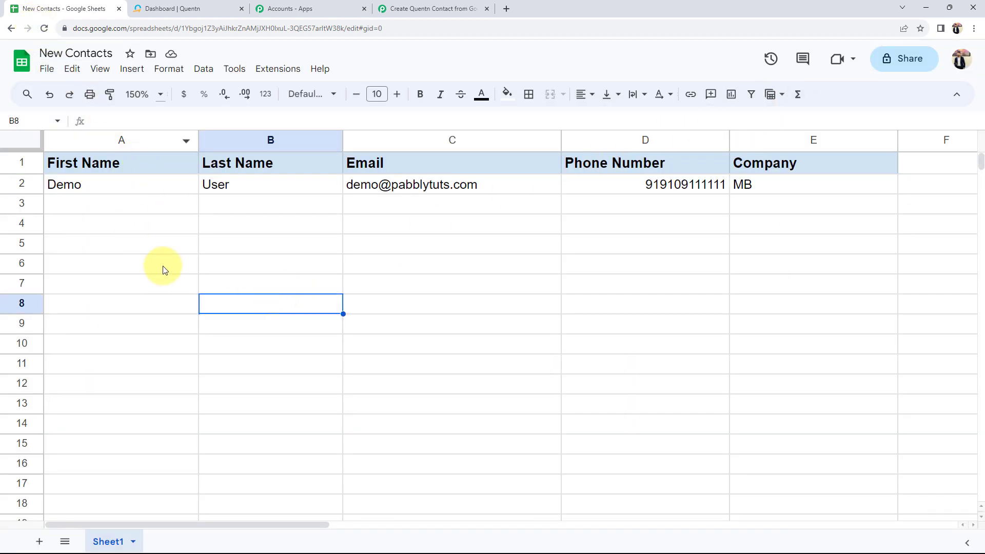
Open the Initial Setup of the Pabbly Connect Webhooks add-on and review its Webhook URL and Trigger Column fields
{"action": "left_click", "coordinate": [270, 71]}
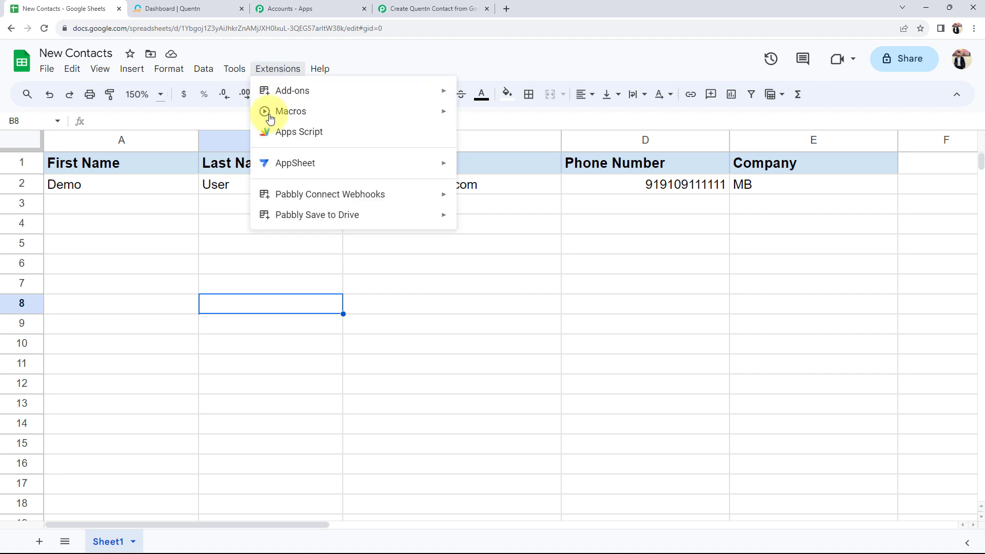
{"action": "mouse_move", "coordinate": [273, 201]}
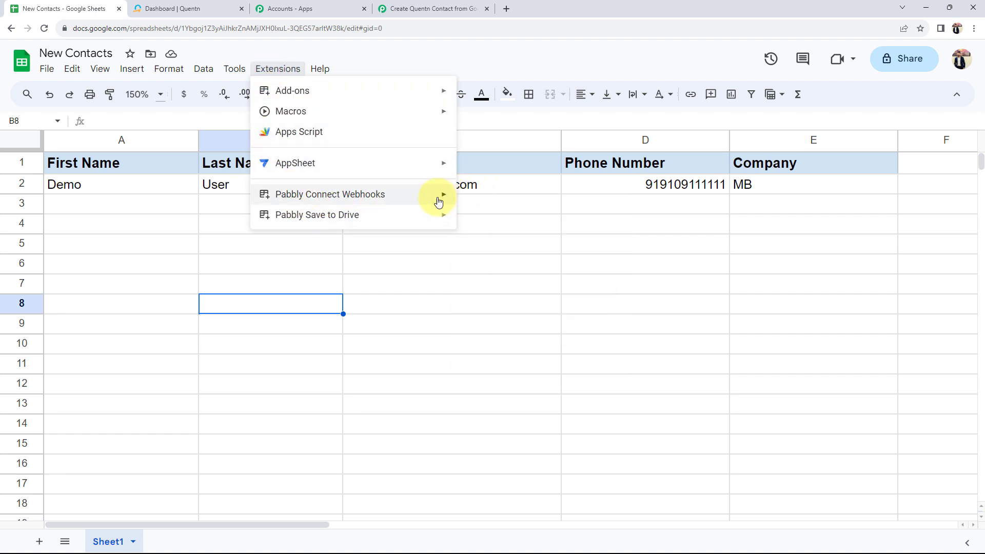
{"action": "left_click", "coordinate": [480, 199]}
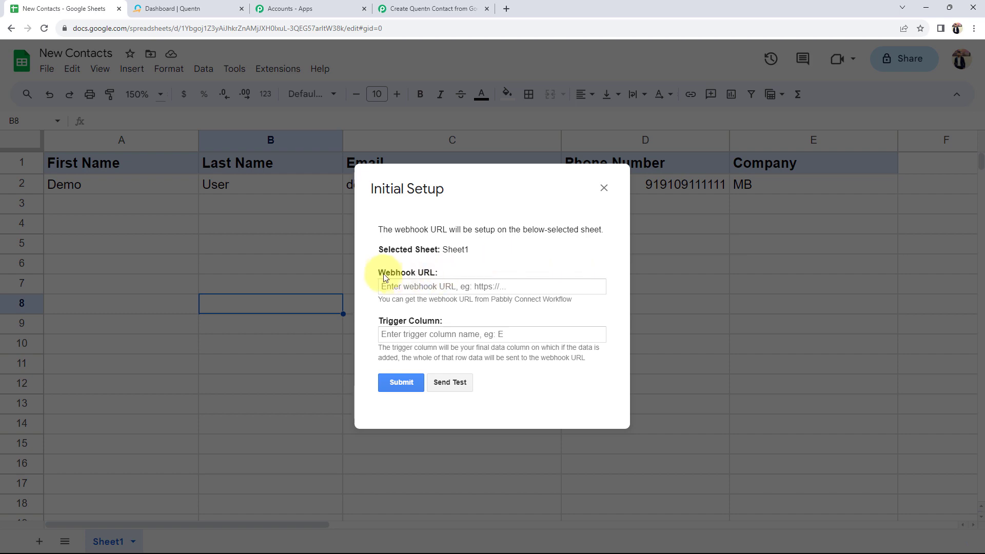
{"action": "left_click_drag", "start_coordinate": [380, 273], "coordinate": [409, 285]}
{"action": "left_click_drag", "start_coordinate": [373, 324], "coordinate": [468, 319]}
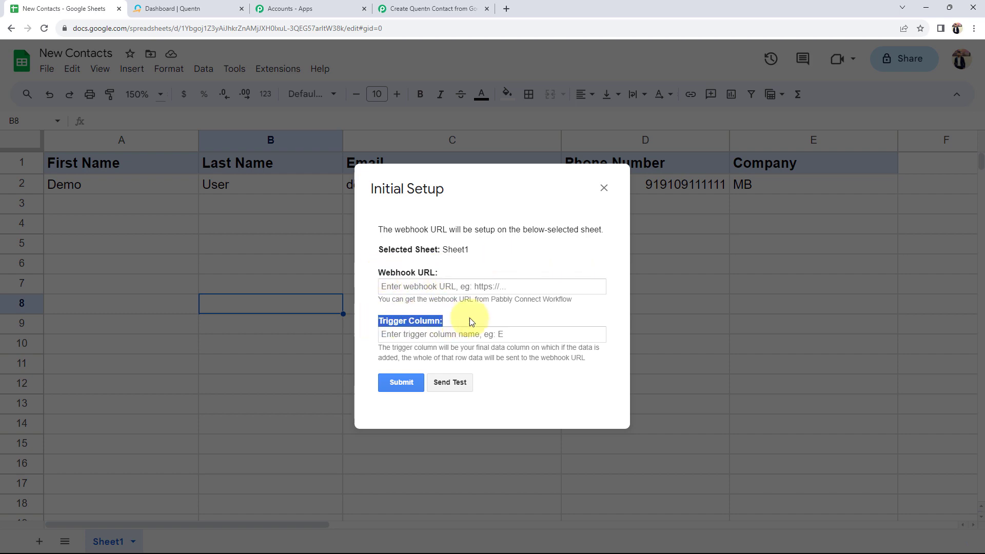
{"action": "left_click", "coordinate": [478, 319]}
Copy the webhook URL from the Pabbly Connect trigger again and paste it into the add-on's Webhook URL field for Sheet1
{"action": "left_click", "coordinate": [442, 8]}
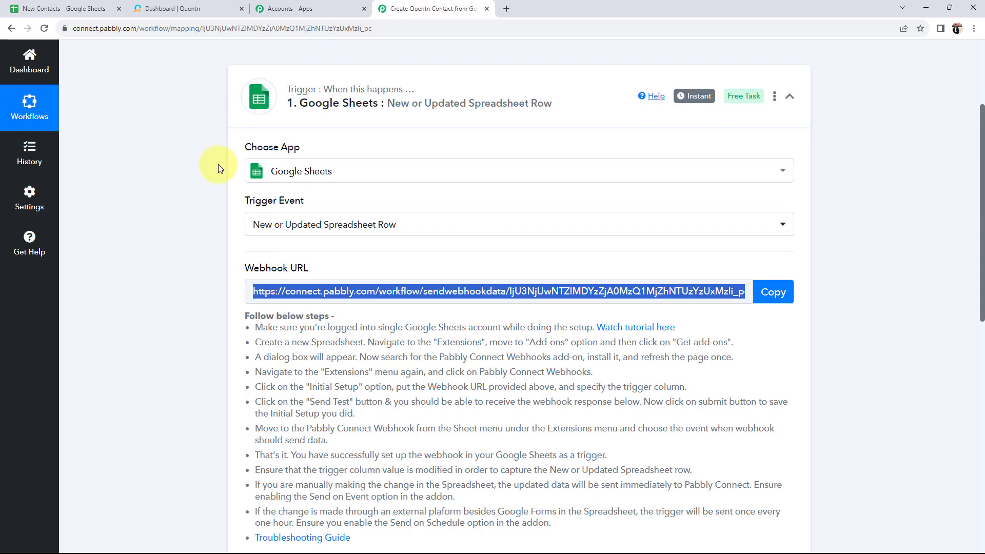
{"action": "left_click", "coordinate": [779, 292]}
{"action": "left_click", "coordinate": [77, 8]}
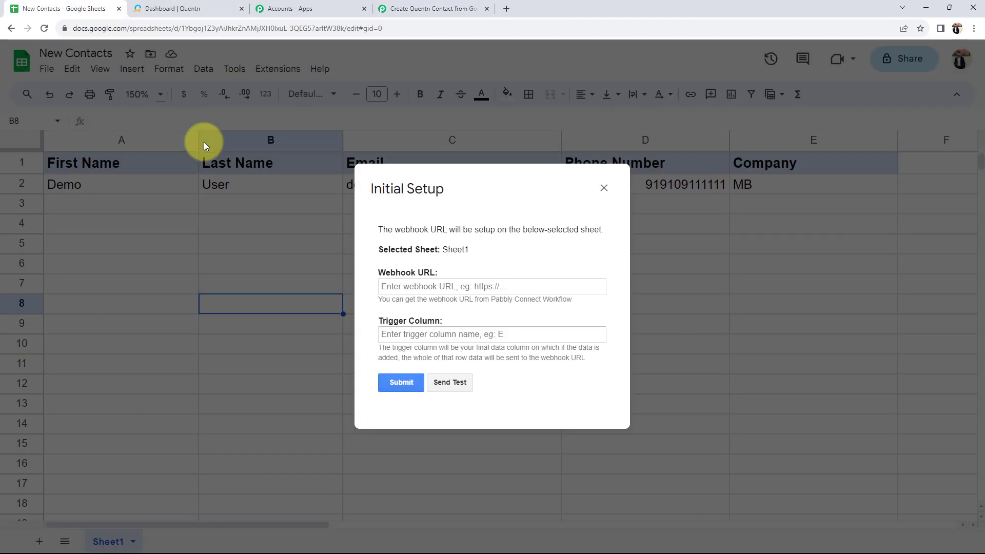
{"action": "left_click", "coordinate": [416, 285]}
{"action": "key", "text": "ctrl+v"}
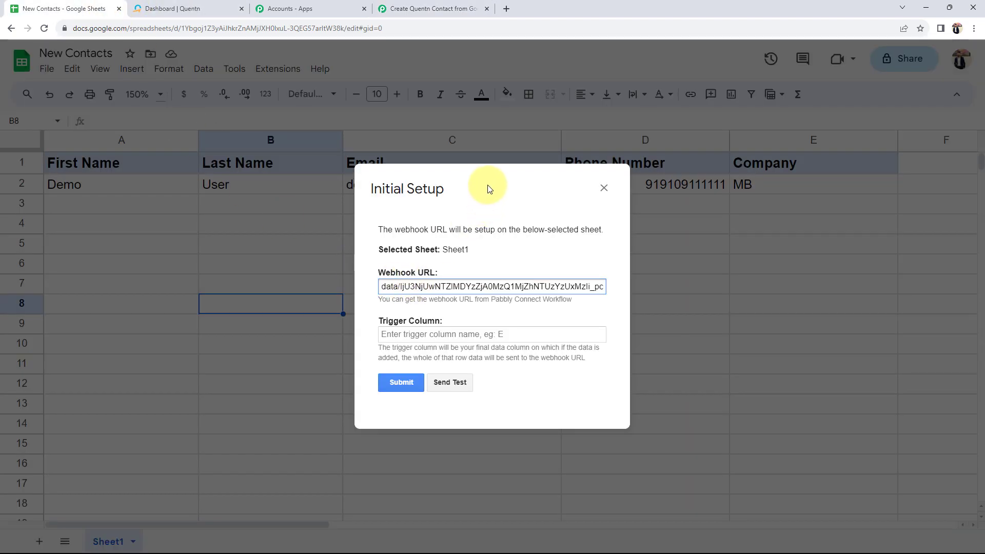
Set the add-on's trigger column to E, moving the dialog clear of the sheet's data
{"action": "left_click_drag", "start_coordinate": [491, 187], "coordinate": [455, 257]}
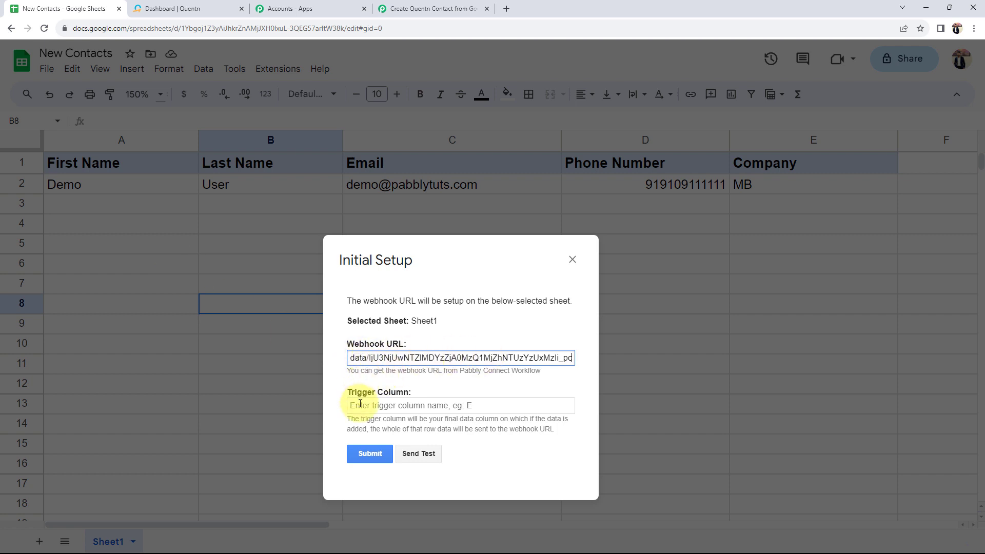
{"action": "left_click_drag", "start_coordinate": [457, 266], "coordinate": [395, 248]}
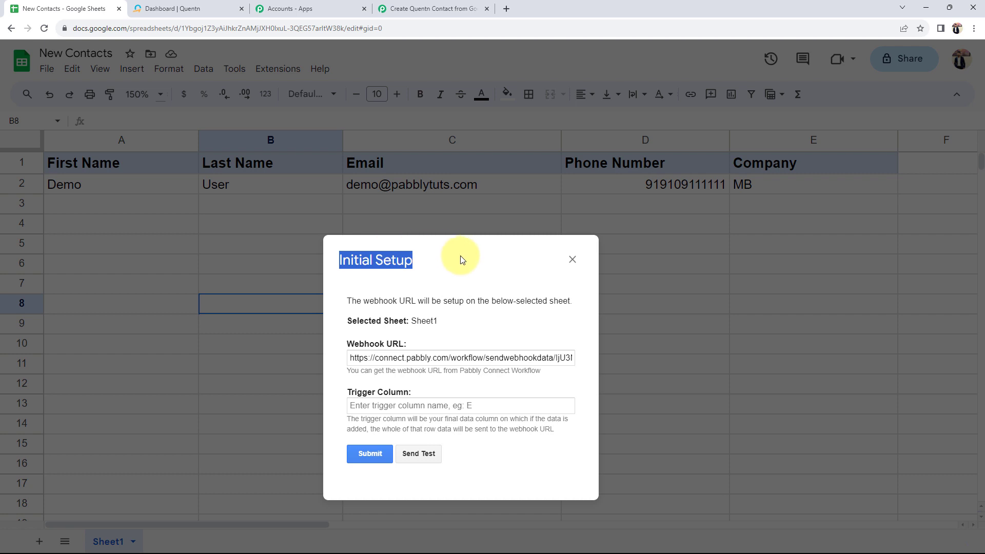
{"action": "left_click", "coordinate": [401, 406]}
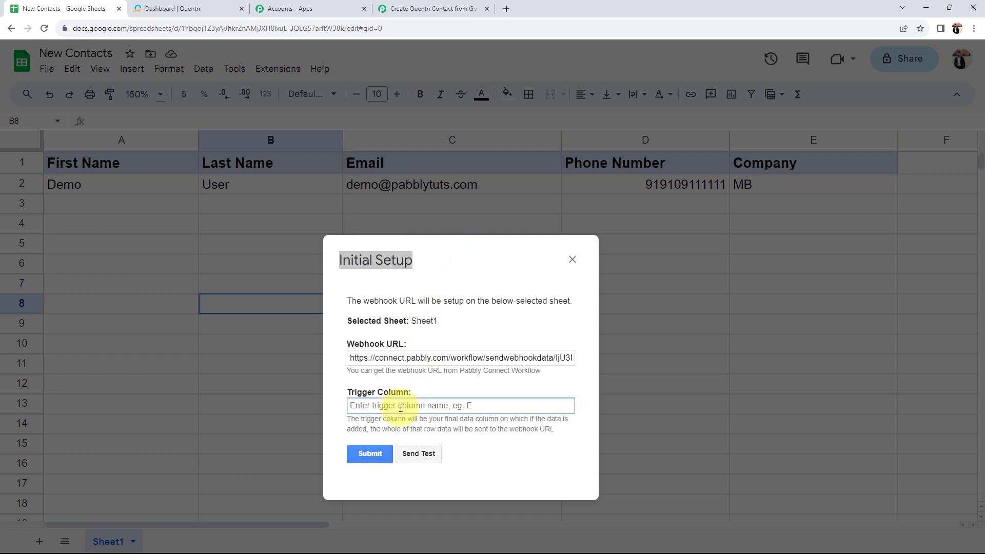
{"action": "type", "text": "E"}
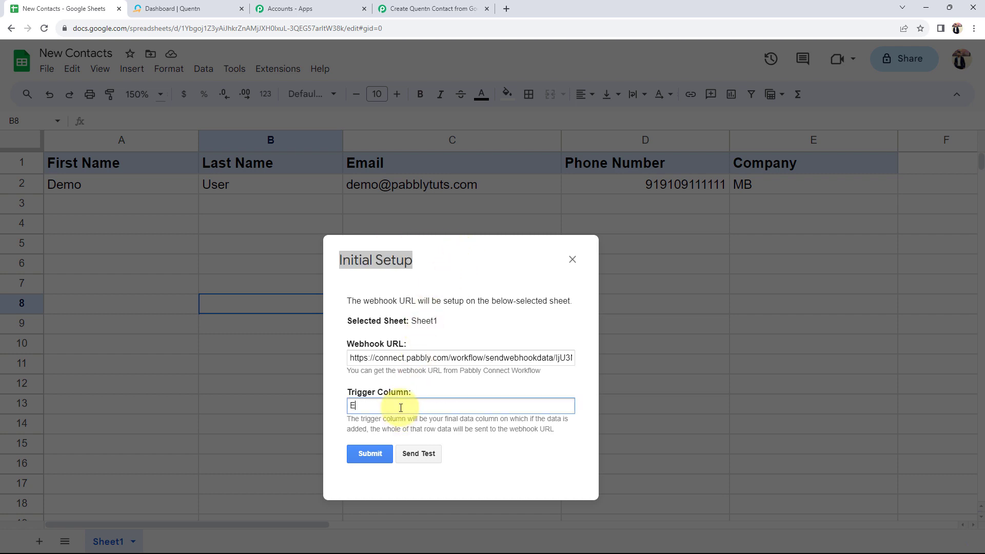
{"action": "left_click_drag", "start_coordinate": [432, 263], "coordinate": [378, 267]}
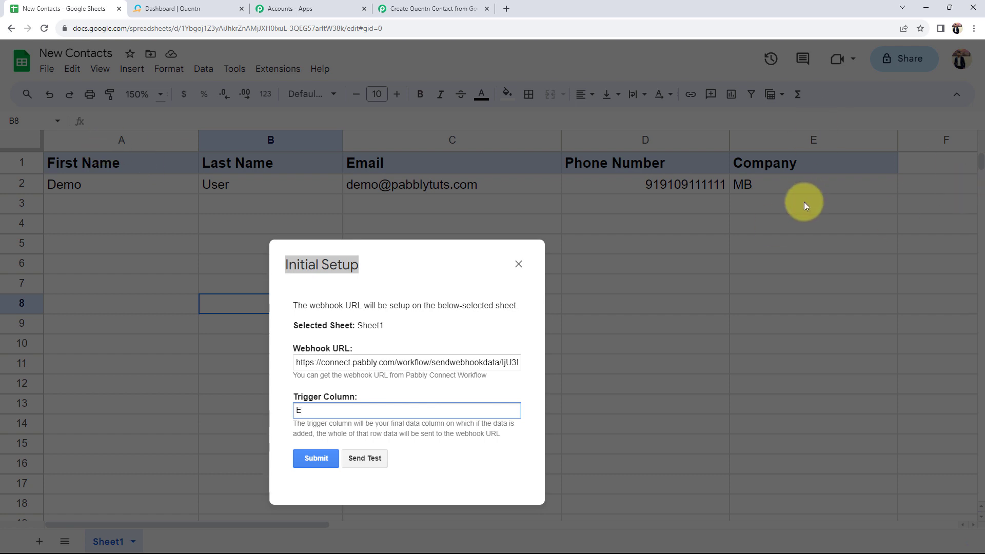
Send the sheet's test data to the webhook from Initial Setup and check the response message
{"action": "left_click", "coordinate": [382, 459]}
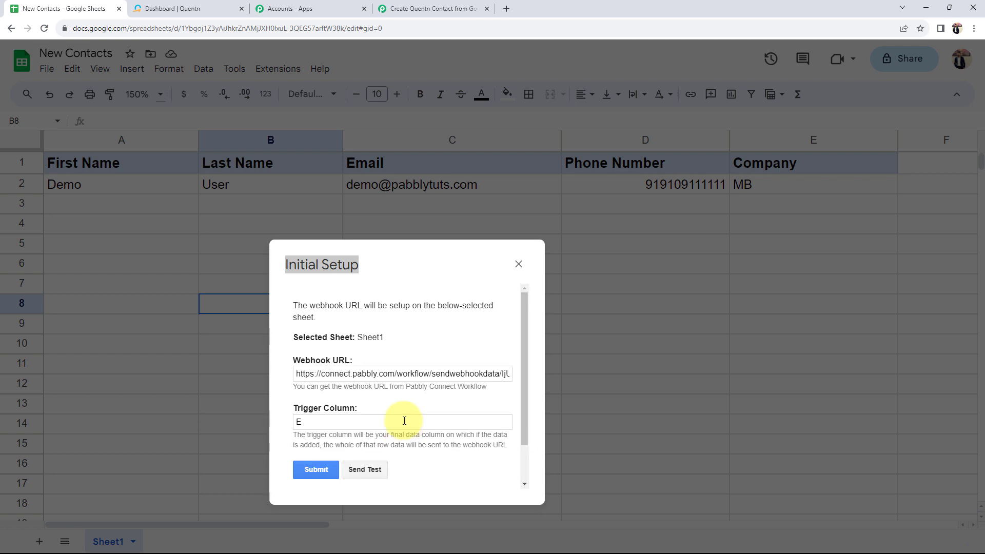
{"action": "scroll", "coordinate": [404, 420], "scroll_direction": "down", "scroll_amount": 2}
{"action": "left_click_drag", "start_coordinate": [298, 447], "coordinate": [433, 442]}
{"action": "left_click", "coordinate": [433, 442]}
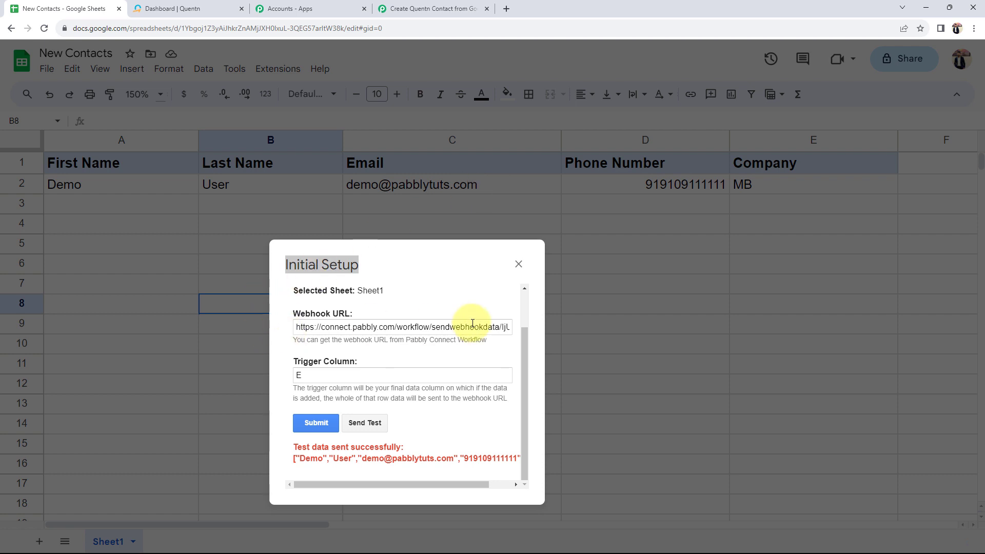
Submit the Initial Setup configuration and close the dialog
{"action": "left_click", "coordinate": [321, 423]}
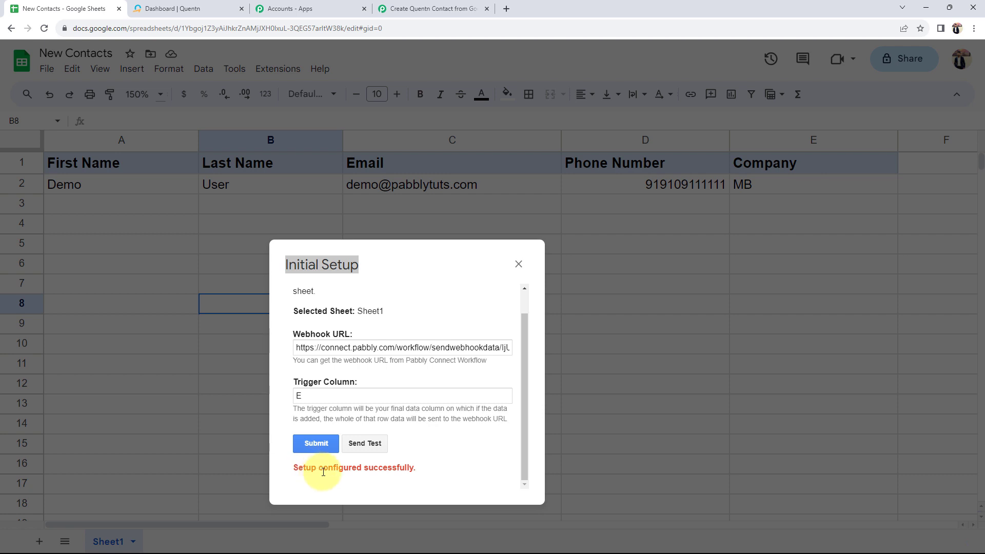
{"action": "left_click_drag", "start_coordinate": [317, 469], "coordinate": [423, 475]}
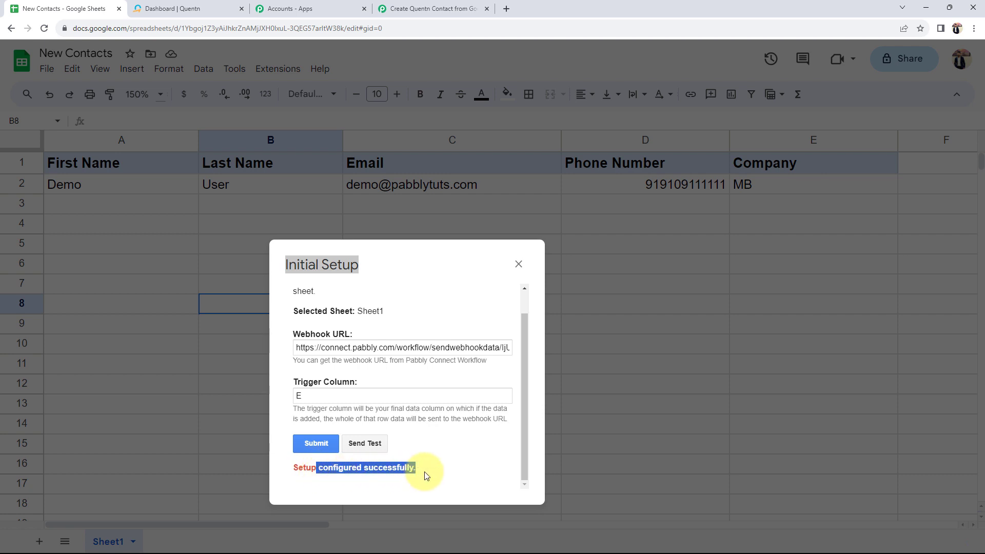
{"action": "left_click", "coordinate": [518, 263]}
{"action": "left_click", "coordinate": [401, 272]}
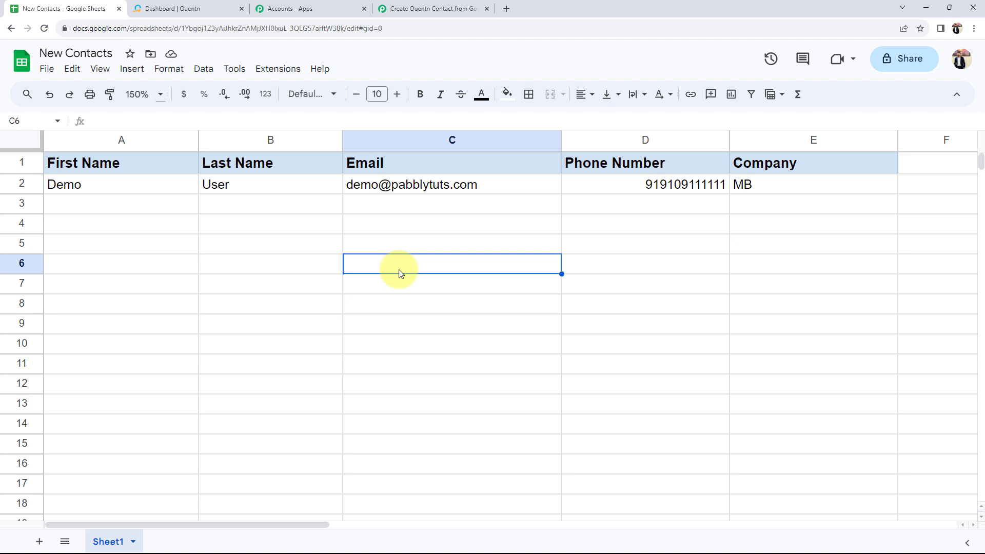
Enable Send On Event for the Pabbly Connect Webhooks add-on in the New Contacts spreadsheet
{"action": "left_click", "coordinate": [264, 68]}
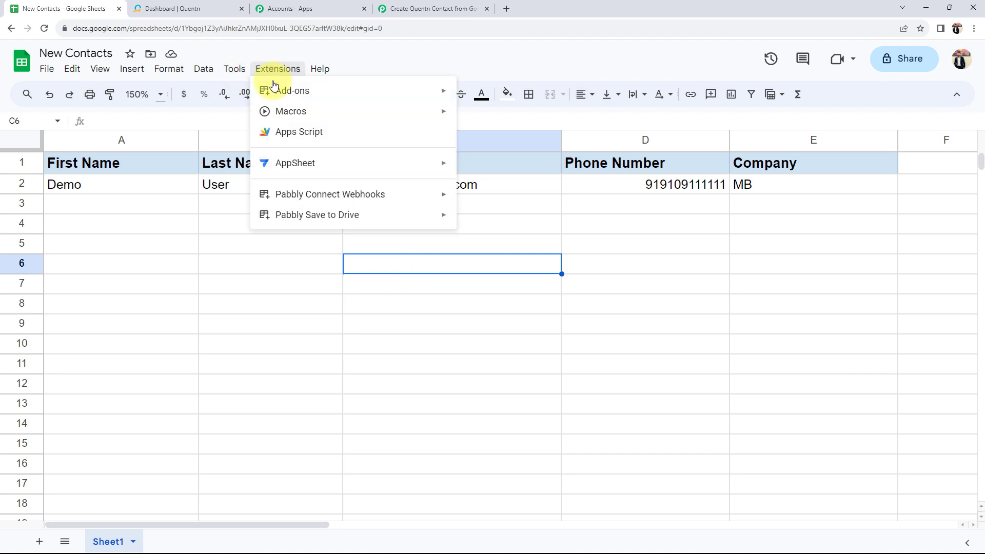
{"action": "mouse_move", "coordinate": [426, 199]}
{"action": "left_click", "coordinate": [490, 216]}
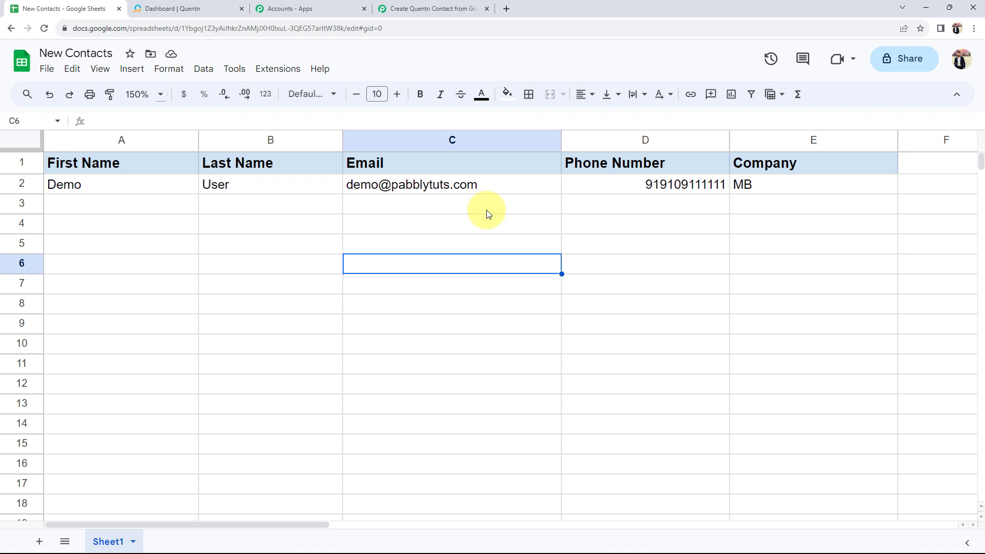
{"action": "left_click", "coordinate": [84, 205]}
{"action": "left_click", "coordinate": [219, 205]}
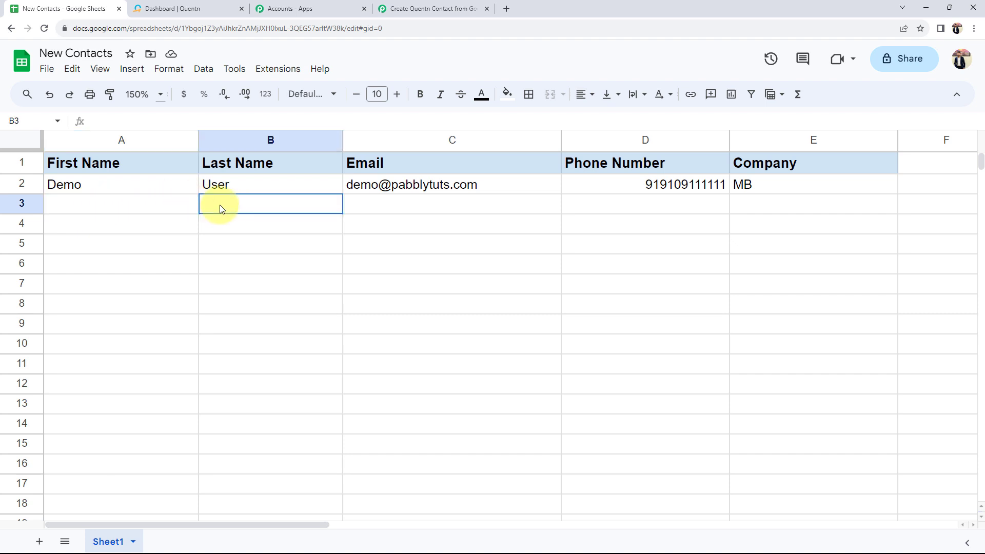
{"action": "left_click", "coordinate": [407, 209]}
{"action": "left_click", "coordinate": [635, 224]}
{"action": "left_click", "coordinate": [790, 210]}
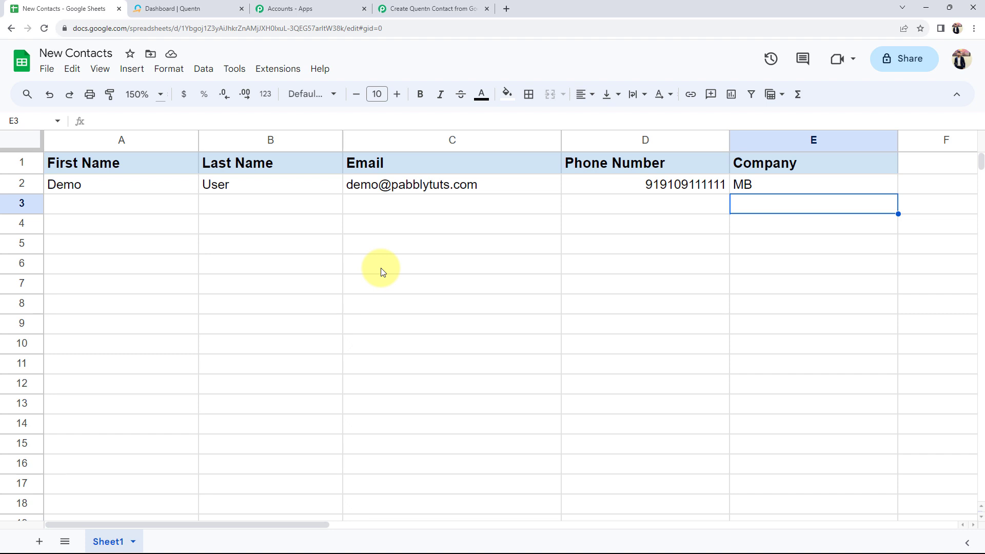
Switch to the Pabbly Connect workflow and check the Google Sheets trigger's setup instructions and received webhook response
{"action": "left_click", "coordinate": [434, 9]}
{"action": "scroll", "coordinate": [143, 332], "scroll_direction": "down", "scroll_amount": 5}
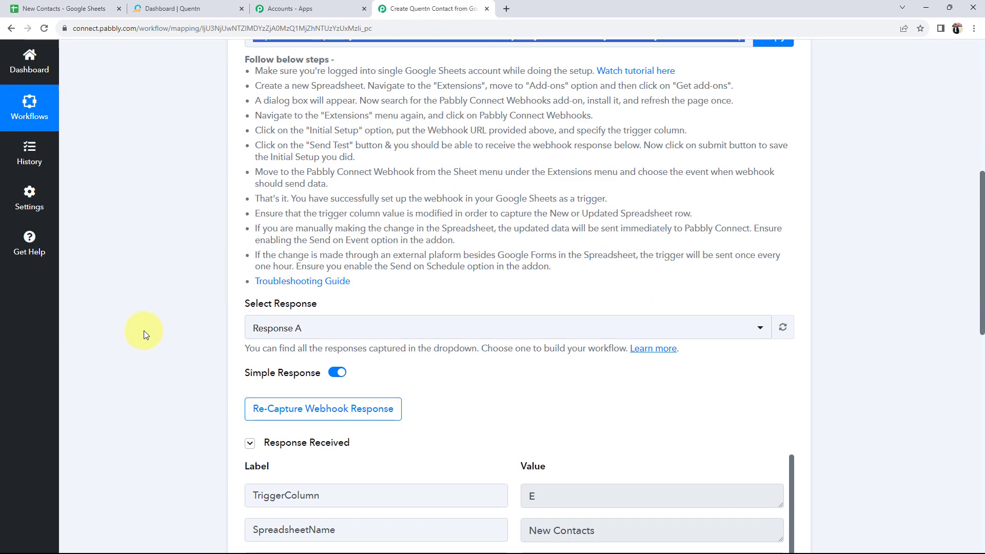
{"action": "scroll", "coordinate": [143, 330], "scroll_direction": "down", "scroll_amount": 5}
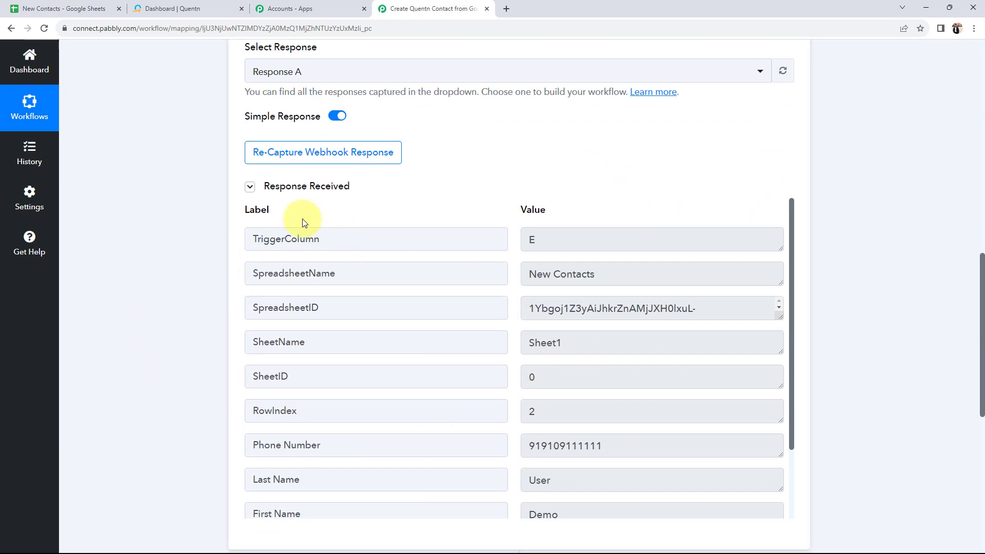
{"action": "scroll", "coordinate": [303, 219], "scroll_direction": "up", "scroll_amount": 5}
{"action": "scroll", "coordinate": [172, 220], "scroll_direction": "up", "scroll_amount": 1}
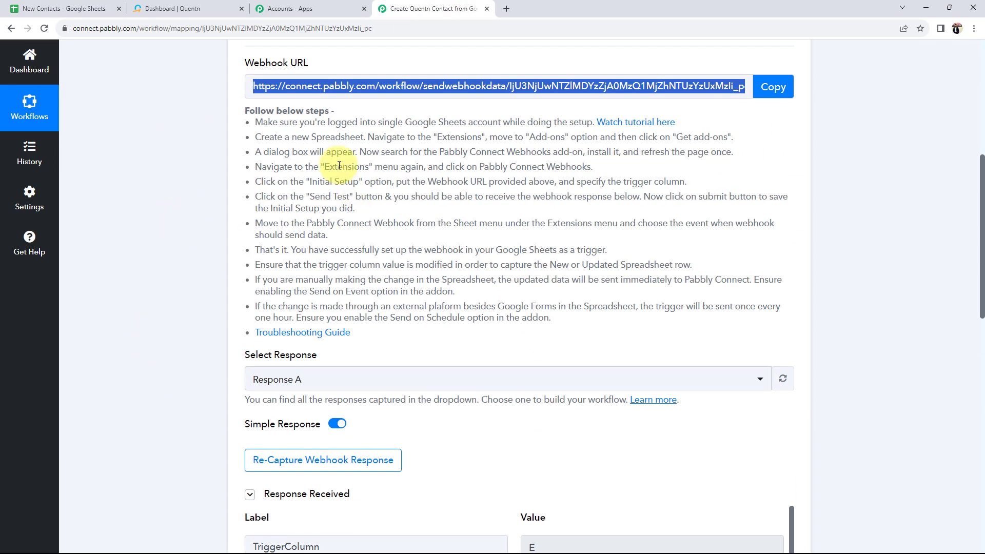
{"action": "scroll", "coordinate": [144, 331], "scroll_direction": "down", "scroll_amount": 9}
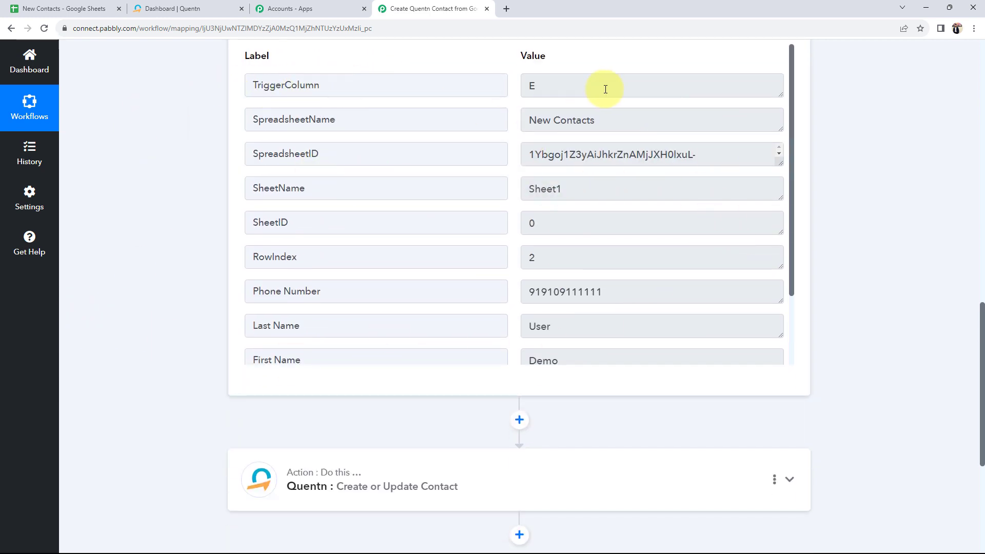
Examine the captured trigger column, spreadsheet name, phone number, first and last name, email and company values in the response
{"action": "left_click_drag", "start_coordinate": [605, 85], "coordinate": [412, 97]}
{"action": "left_click_drag", "start_coordinate": [631, 121], "coordinate": [469, 125]}
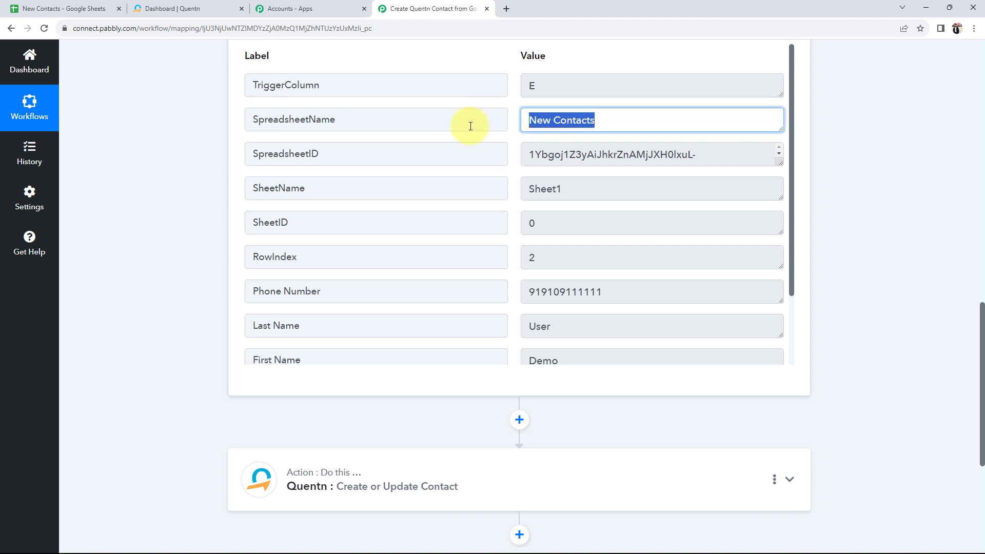
{"action": "scroll", "coordinate": [648, 239], "scroll_direction": "down", "scroll_amount": 1}
{"action": "left_click_drag", "start_coordinate": [648, 239], "coordinate": [457, 240]}
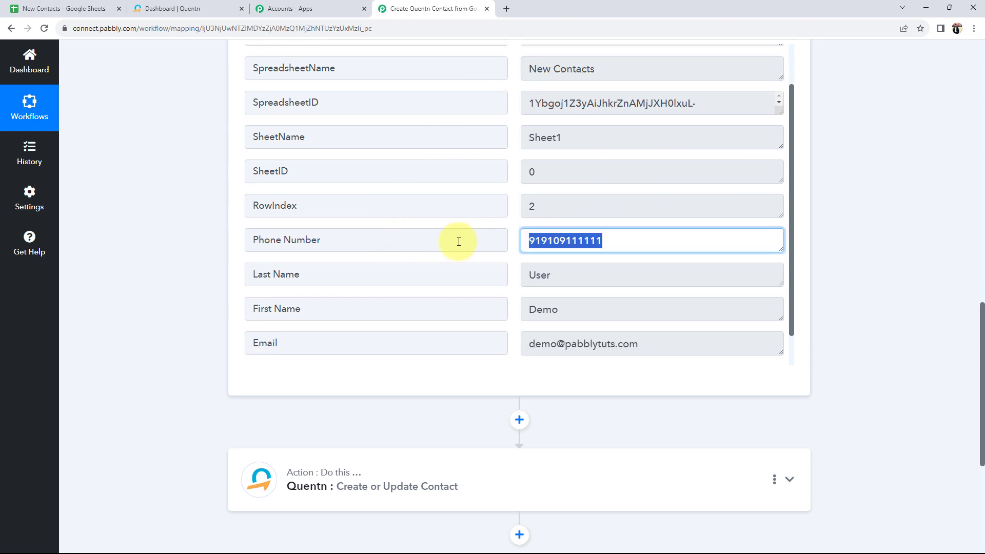
{"action": "left_click_drag", "start_coordinate": [583, 308], "coordinate": [484, 303]}
{"action": "left_click_drag", "start_coordinate": [585, 275], "coordinate": [425, 269]}
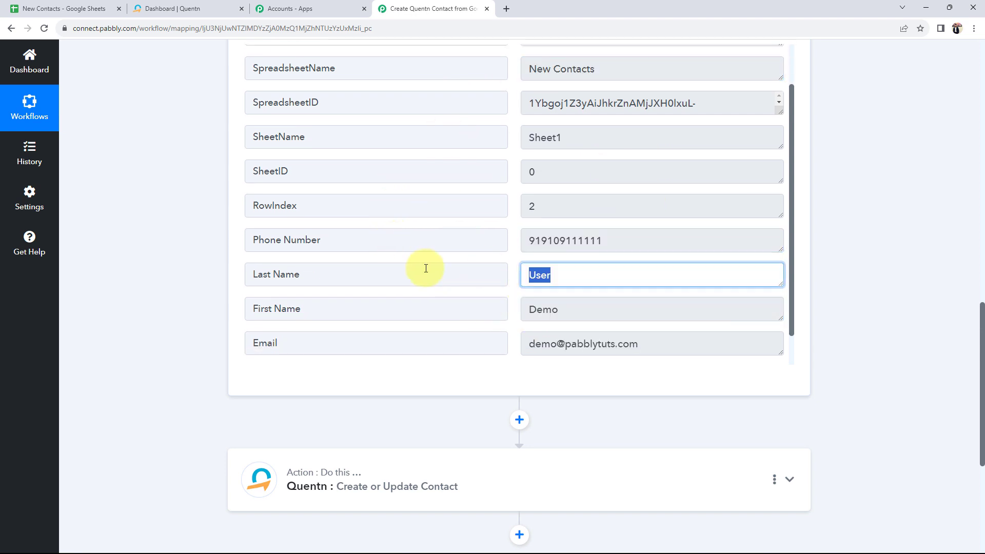
{"action": "left_click_drag", "start_coordinate": [626, 344], "coordinate": [553, 260]}
{"action": "scroll", "coordinate": [583, 345], "scroll_direction": "down", "scroll_amount": 1}
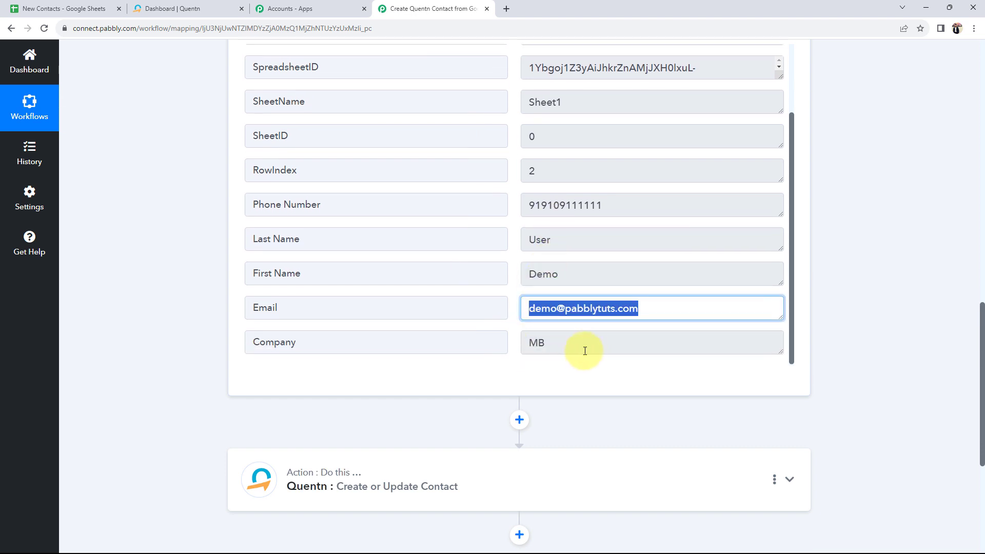
{"action": "left_click", "coordinate": [571, 344]}
{"action": "left_click_drag", "start_coordinate": [571, 344], "coordinate": [523, 341]}
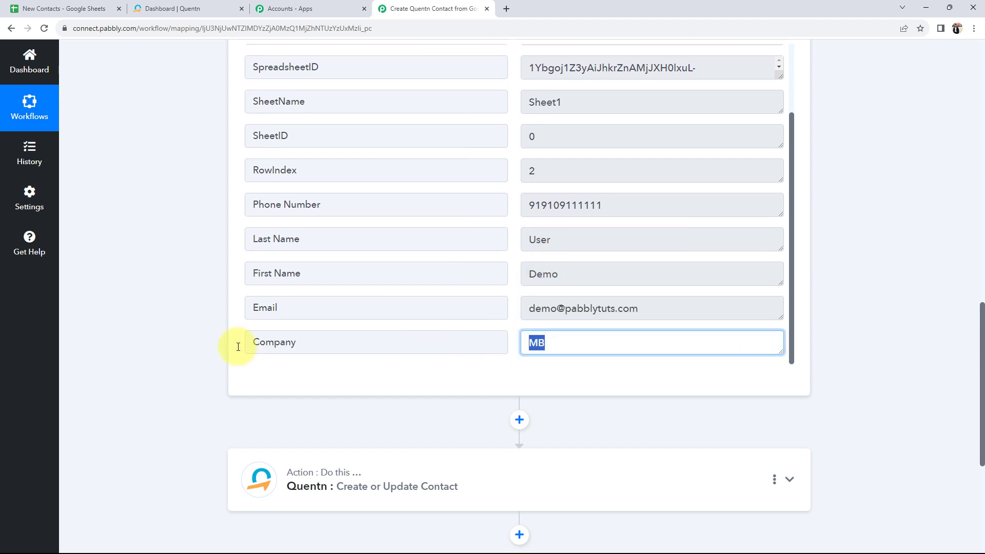
{"action": "left_click", "coordinate": [184, 345]}
Collapse and reopen the Google Sheets trigger step to review its app, event and captured response values again
{"action": "scroll", "coordinate": [184, 346], "scroll_direction": "up", "scroll_amount": 15}
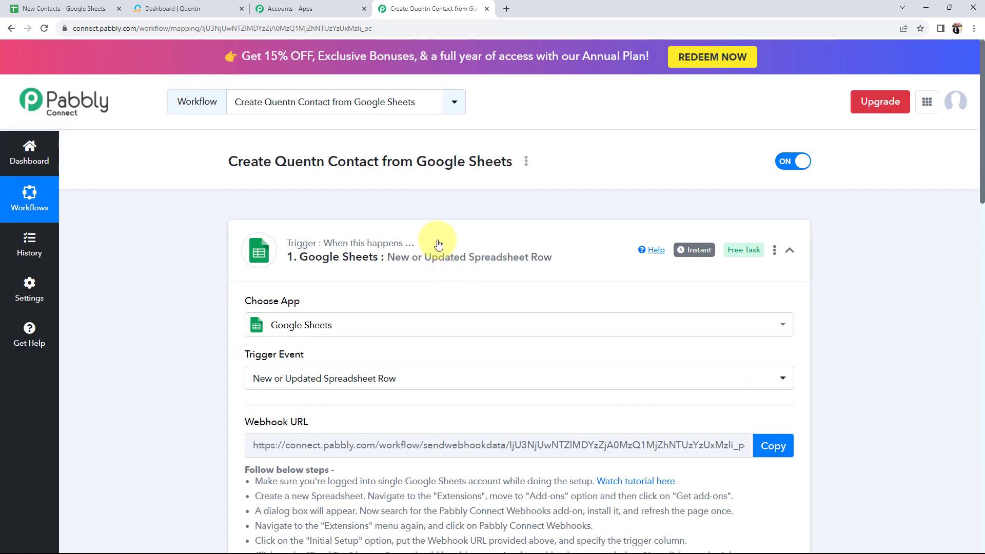
{"action": "left_click", "coordinate": [438, 242]}
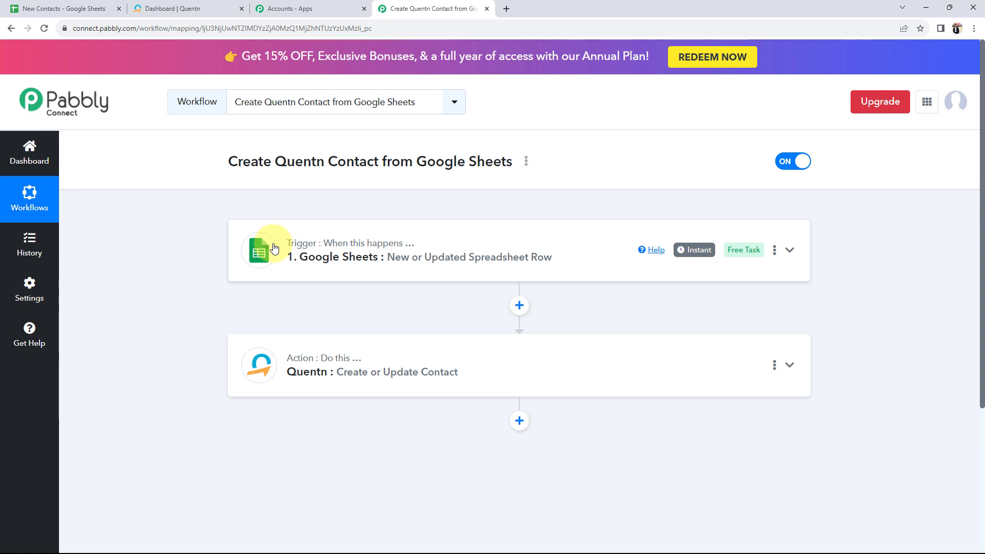
{"action": "left_click", "coordinate": [346, 257]}
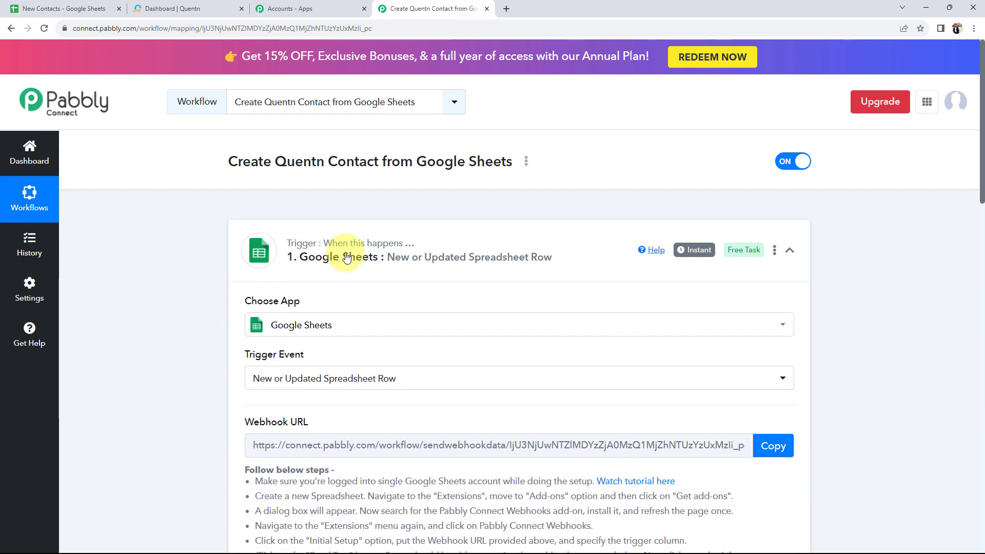
{"action": "scroll", "coordinate": [153, 341], "scroll_direction": "down", "scroll_amount": 7}
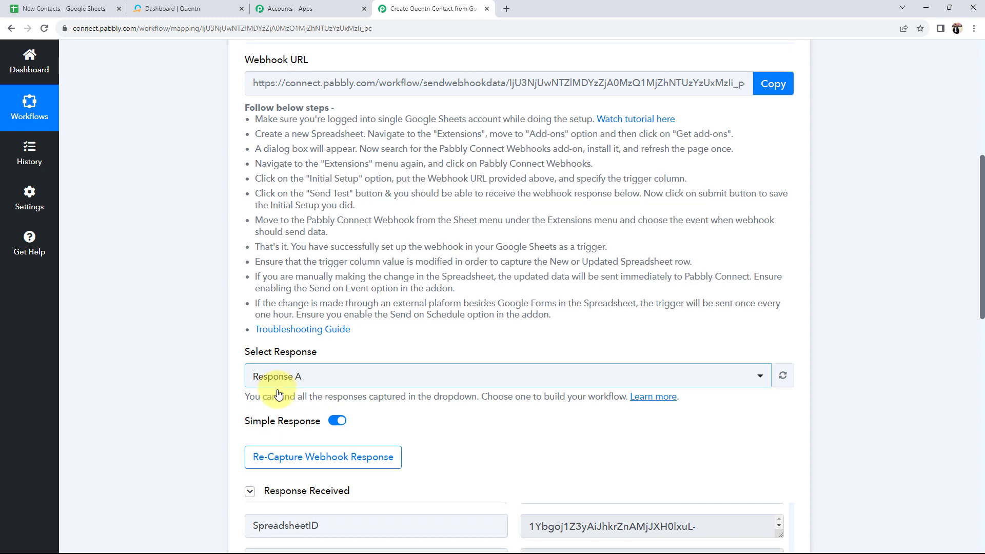
{"action": "scroll", "coordinate": [277, 394], "scroll_direction": "down", "scroll_amount": 6}
{"action": "left_click_drag", "start_coordinate": [605, 363], "coordinate": [359, 362]}
{"action": "scroll", "coordinate": [282, 363], "scroll_direction": "down", "scroll_amount": 8}
Expand the Quentn Create or Update Contact action and start adding a new connection for the Quentn account
{"action": "left_click", "coordinate": [370, 239]}
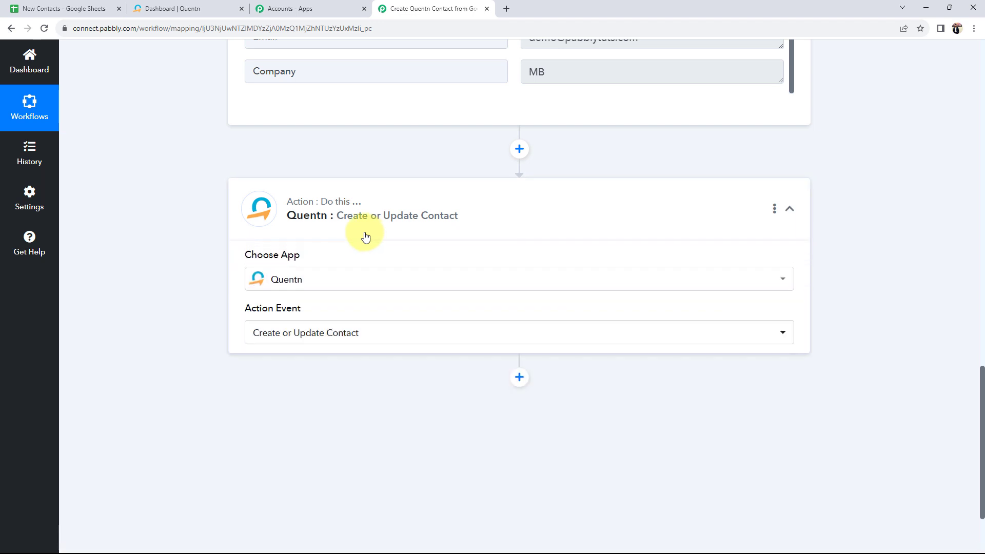
{"action": "left_click", "coordinate": [287, 374]}
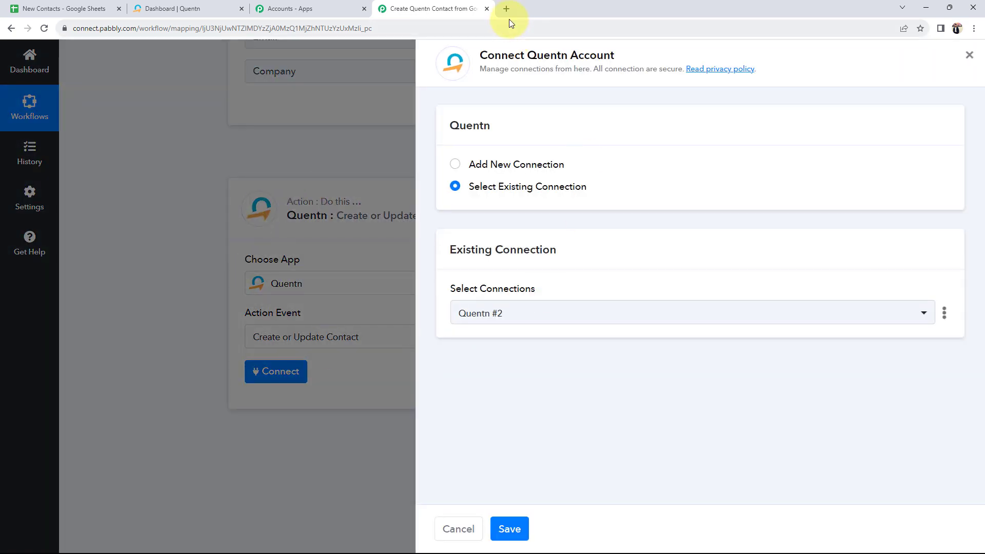
{"action": "left_click_drag", "start_coordinate": [525, 55], "coordinate": [616, 56]}
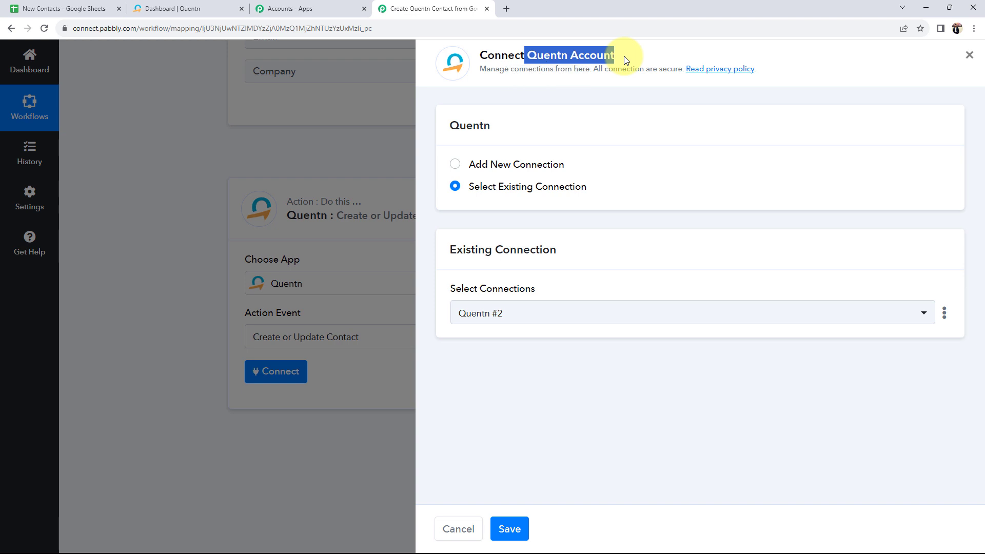
{"action": "left_click", "coordinate": [455, 164]}
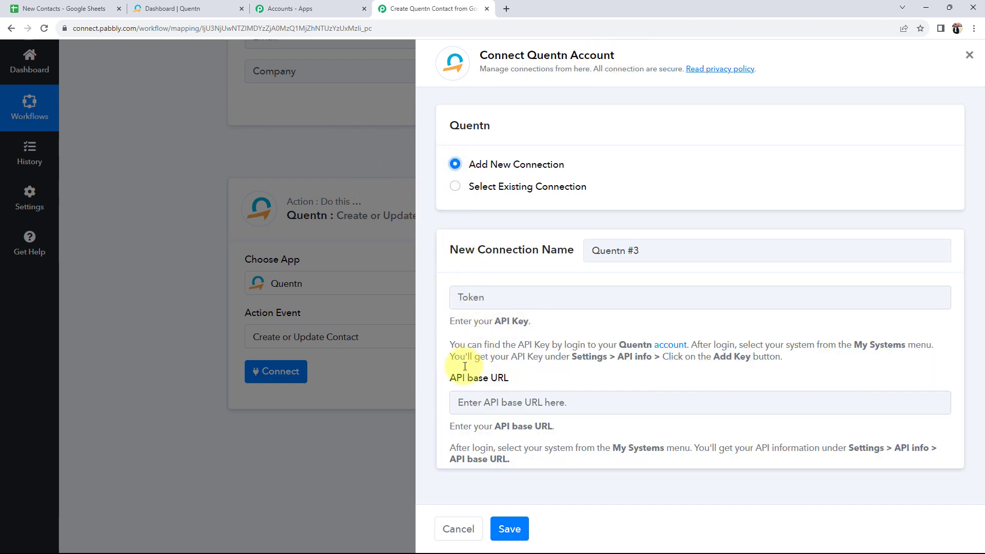
{"action": "left_click_drag", "start_coordinate": [449, 380], "coordinate": [536, 383]}
{"action": "left_click", "coordinate": [496, 395]}
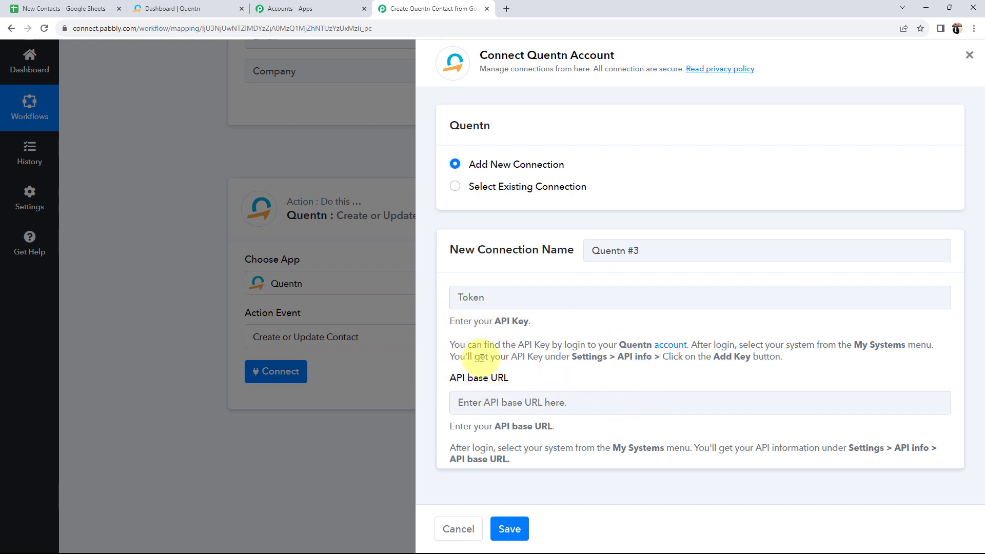
Copy the API base URL from Quentn's API info settings and enter it in the new Pabbly Connect connection
{"action": "left_click", "coordinate": [194, 8]}
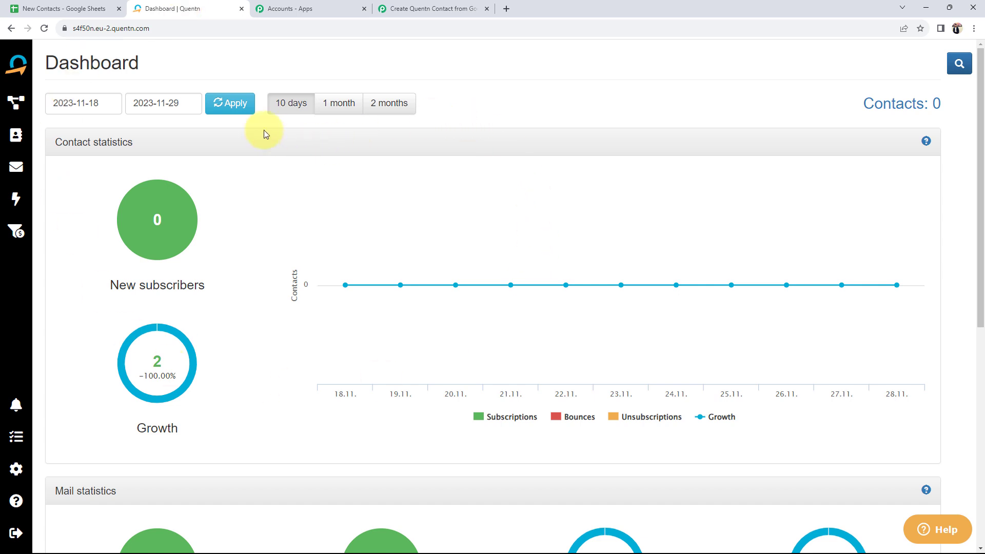
{"action": "left_click", "coordinate": [16, 470]}
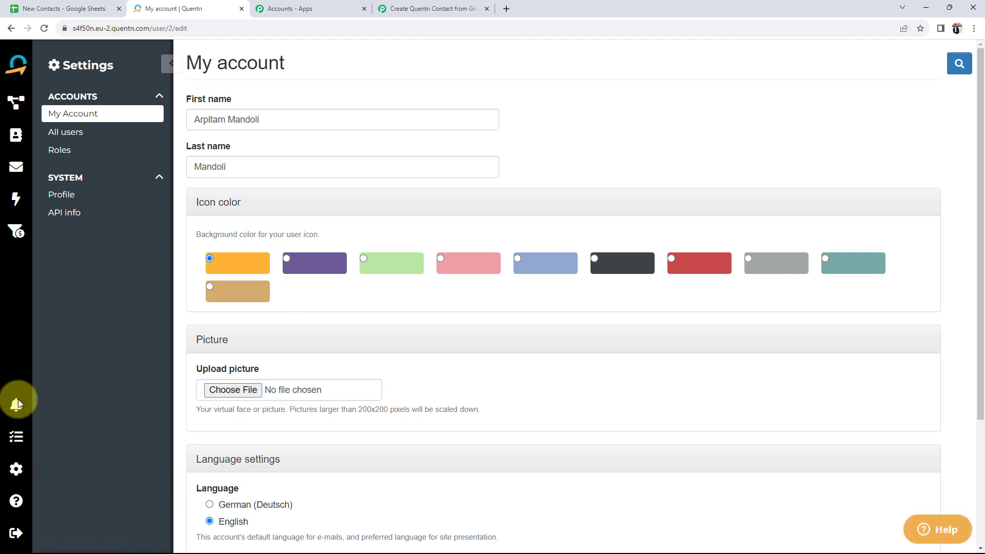
{"action": "left_click", "coordinate": [65, 212]}
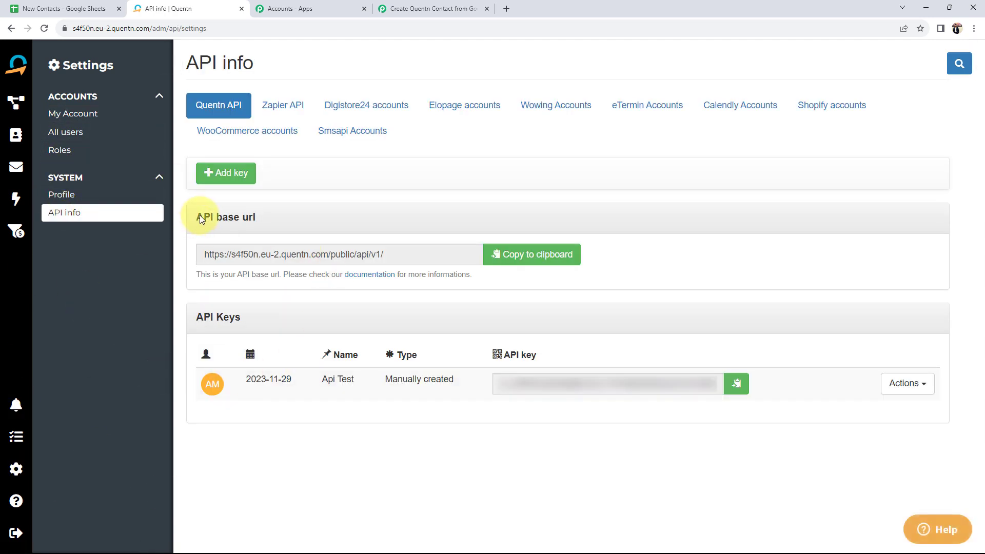
{"action": "left_click", "coordinate": [517, 257]}
{"action": "left_click", "coordinate": [433, 9]}
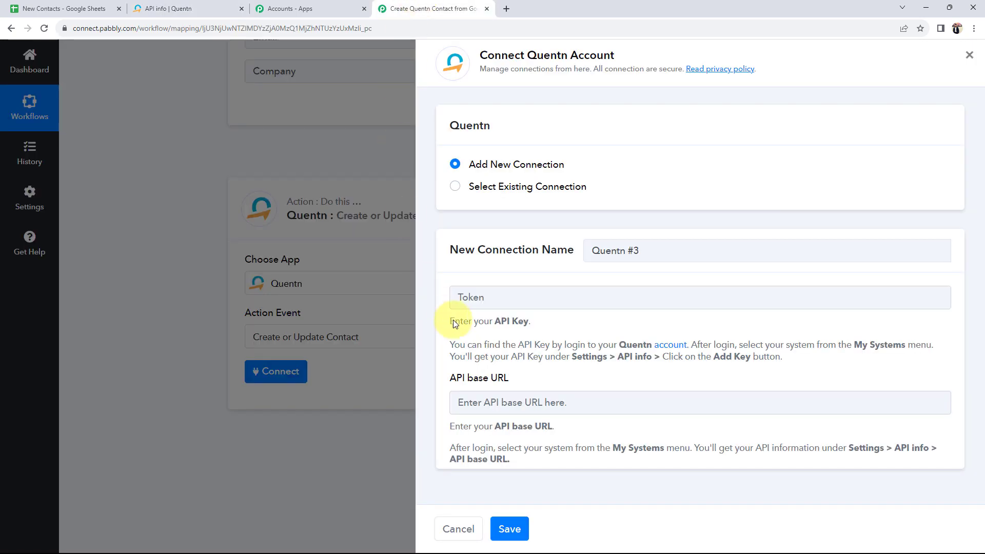
{"action": "left_click", "coordinate": [497, 402]}
{"action": "key", "text": "ctrl+v"}
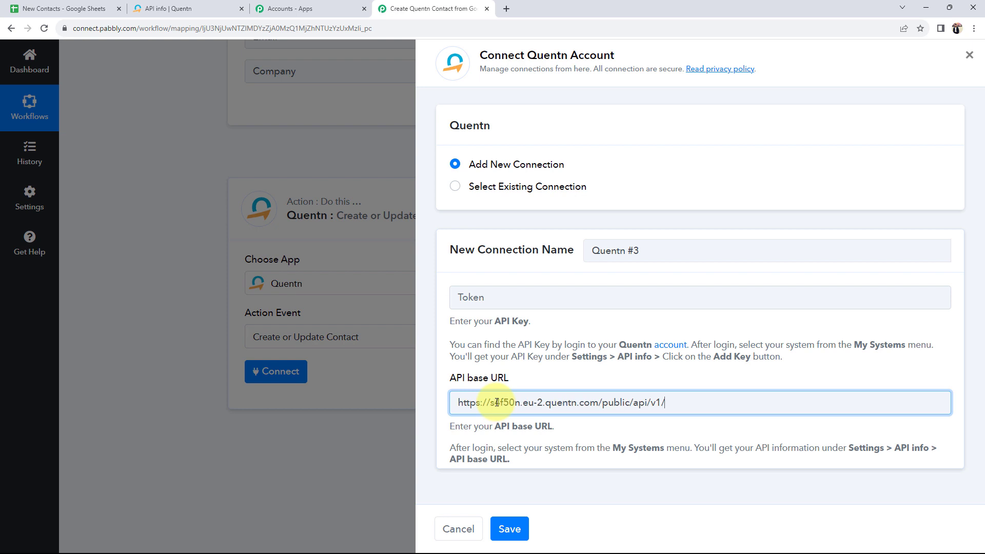
Copy the Api Test key from Quentn's API info page and paste the API key into the new connection's Token field
{"action": "left_click", "coordinate": [465, 304]}
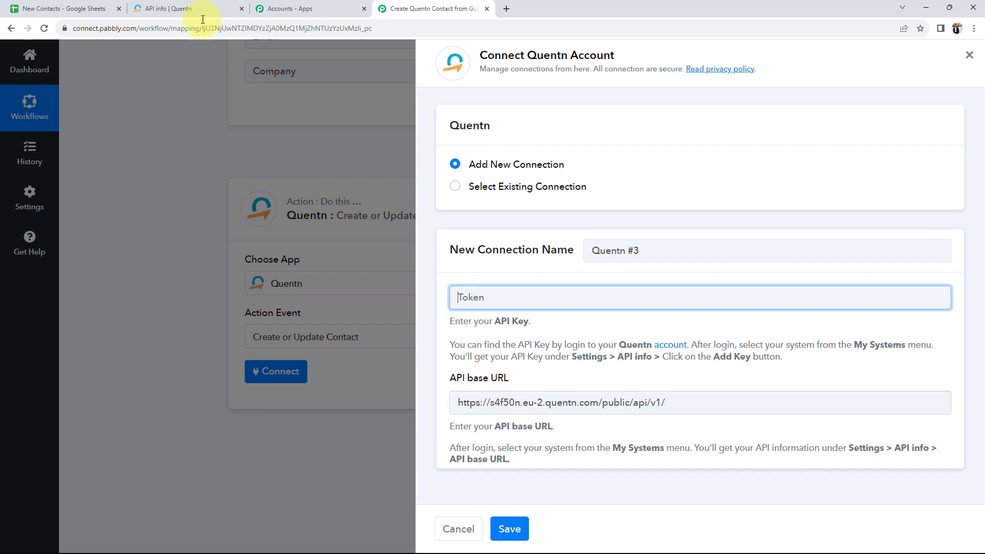
{"action": "left_click", "coordinate": [174, 9]}
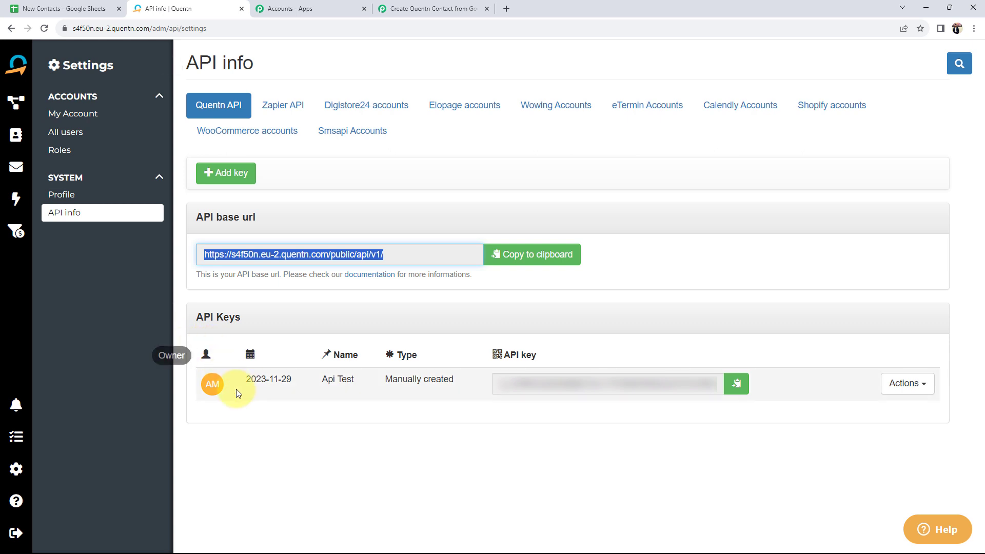
{"action": "left_click", "coordinate": [737, 387]}
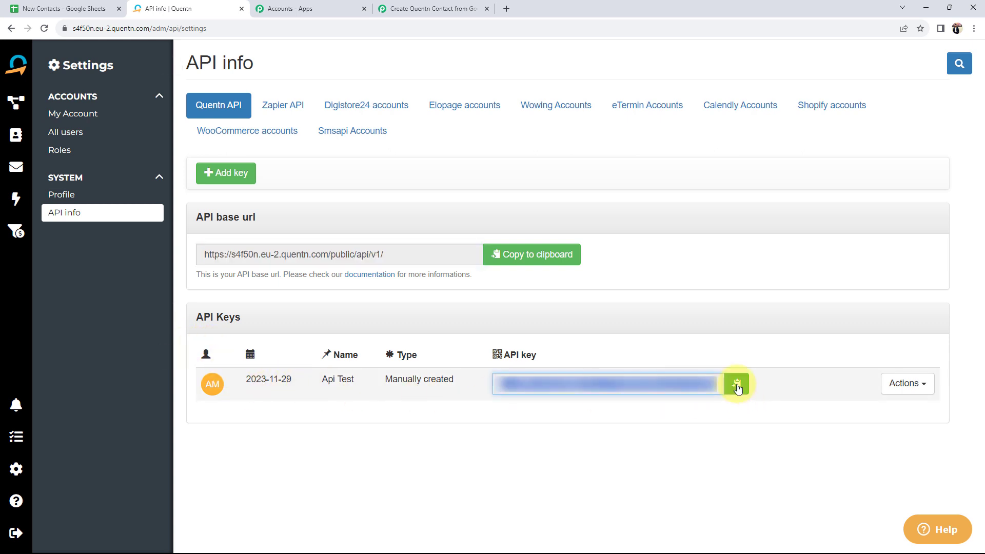
{"action": "left_click", "coordinate": [444, 9]}
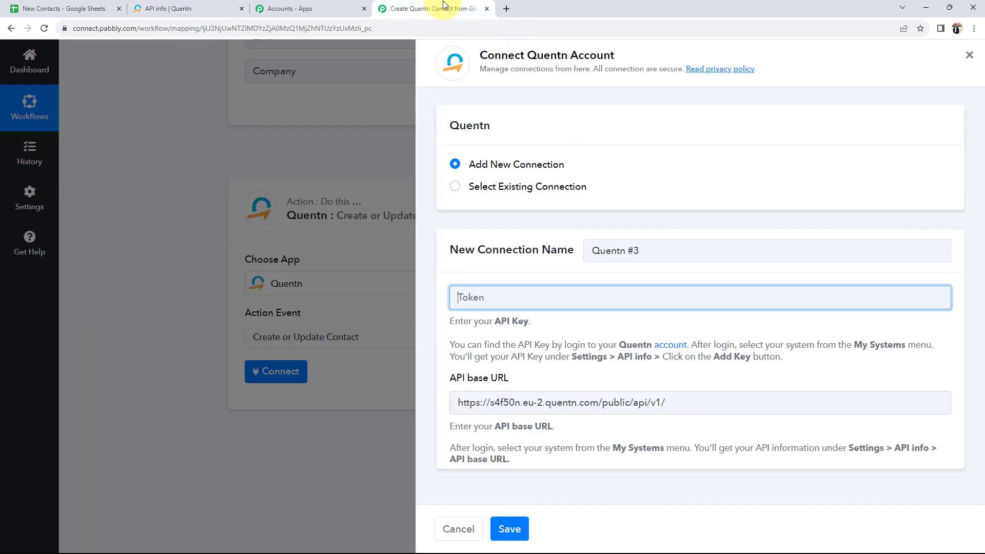
{"action": "key", "text": "ctrl+v"}
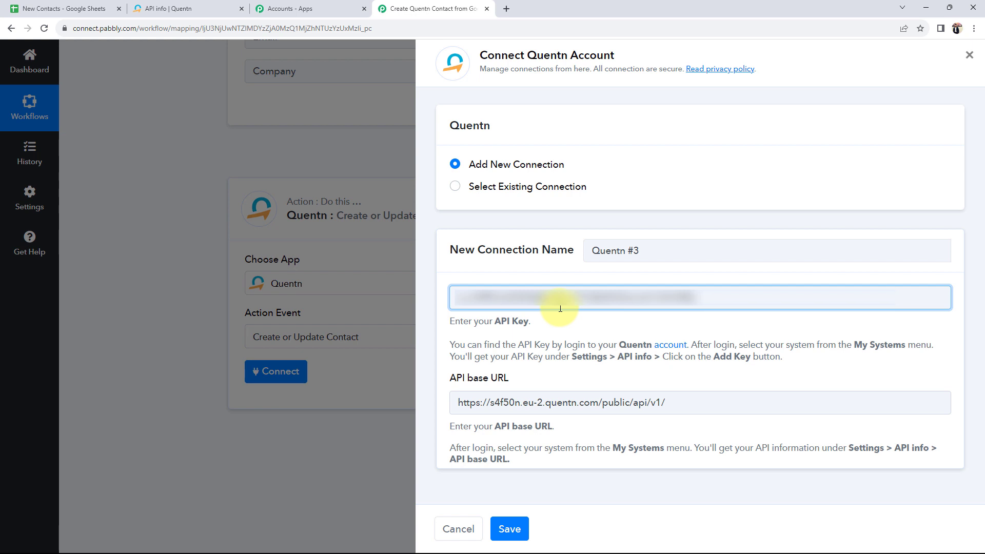
Recheck the API details in Quentn, return to Pabbly Connect and save the new Quentn connection
{"action": "left_click", "coordinate": [185, 9]}
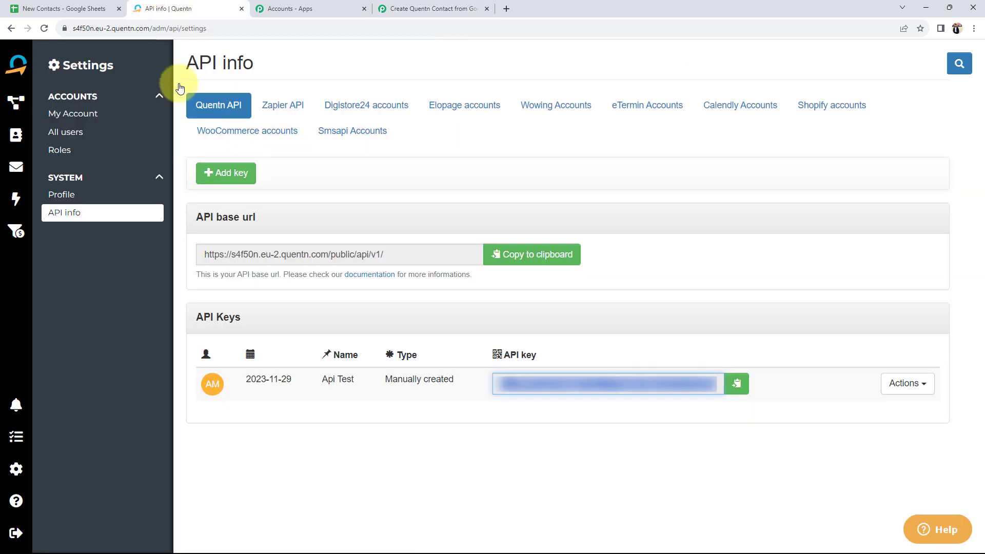
{"action": "left_click", "coordinate": [288, 425]}
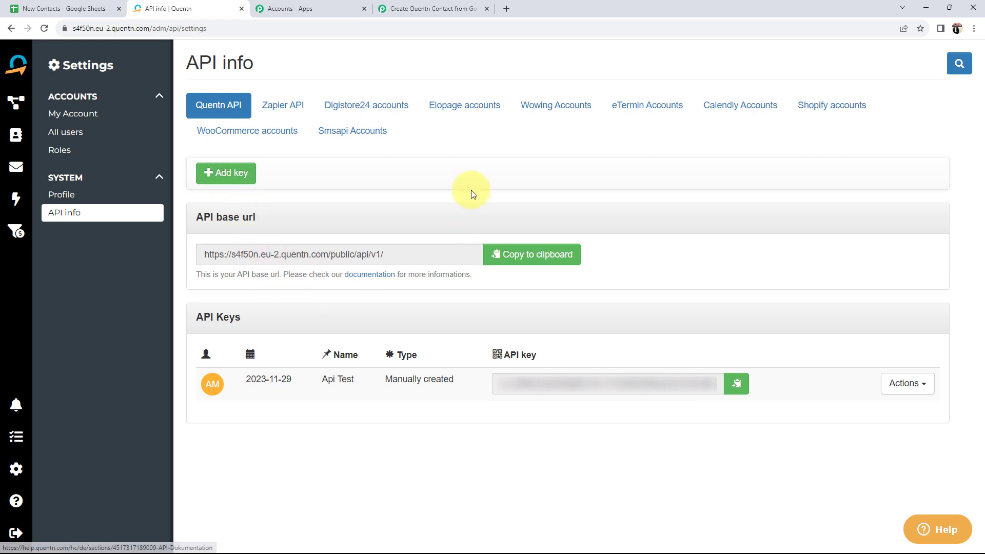
{"action": "left_click", "coordinate": [413, 9]}
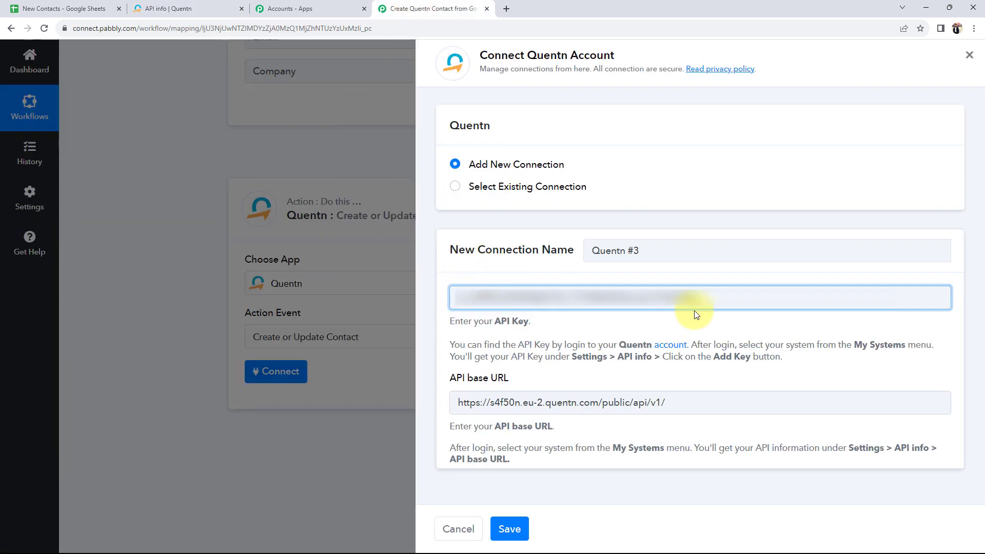
{"action": "left_click", "coordinate": [510, 528]}
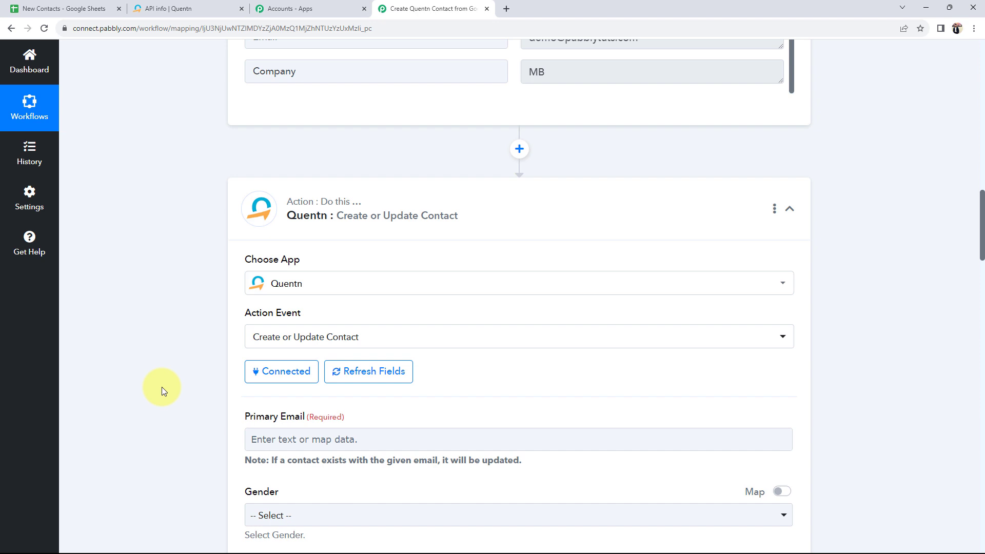
Review the Quentn contact fields against the phone number and email values captured in the Google Sheets trigger response
{"action": "scroll", "coordinate": [162, 387], "scroll_direction": "down", "scroll_amount": 5}
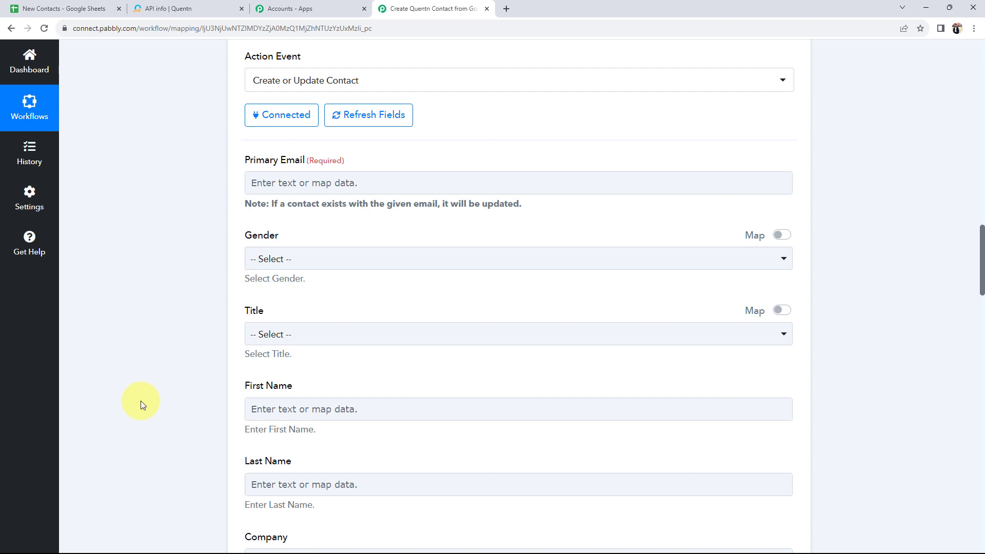
{"action": "scroll", "coordinate": [141, 402], "scroll_direction": "up", "scroll_amount": 15}
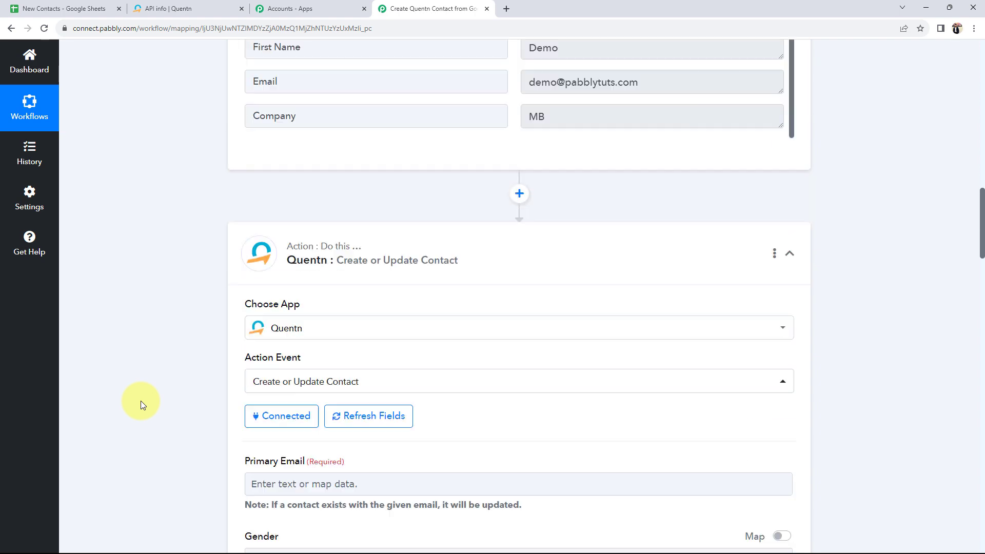
{"action": "left_click", "coordinate": [613, 295]}
{"action": "left_click_drag", "start_coordinate": [613, 295], "coordinate": [495, 319]}
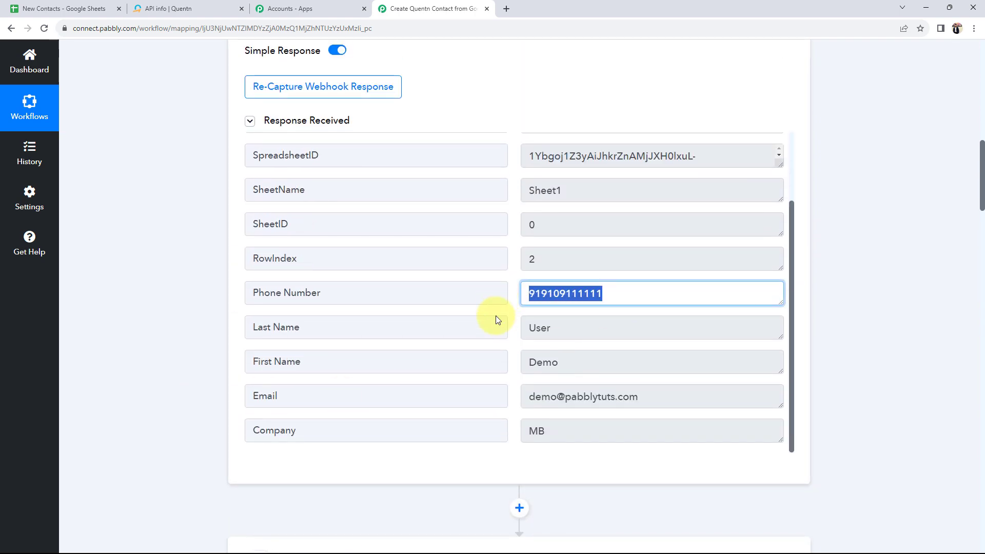
{"action": "left_click_drag", "start_coordinate": [652, 403], "coordinate": [255, 388]}
{"action": "scroll", "coordinate": [198, 388], "scroll_direction": "down", "scroll_amount": 10}
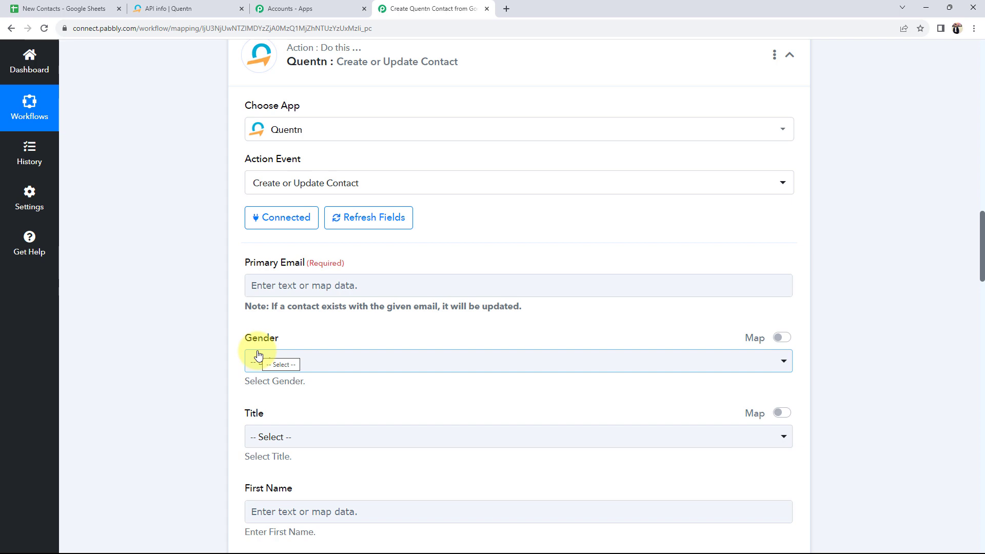
{"action": "scroll", "coordinate": [258, 354], "scroll_direction": "up", "scroll_amount": 15}
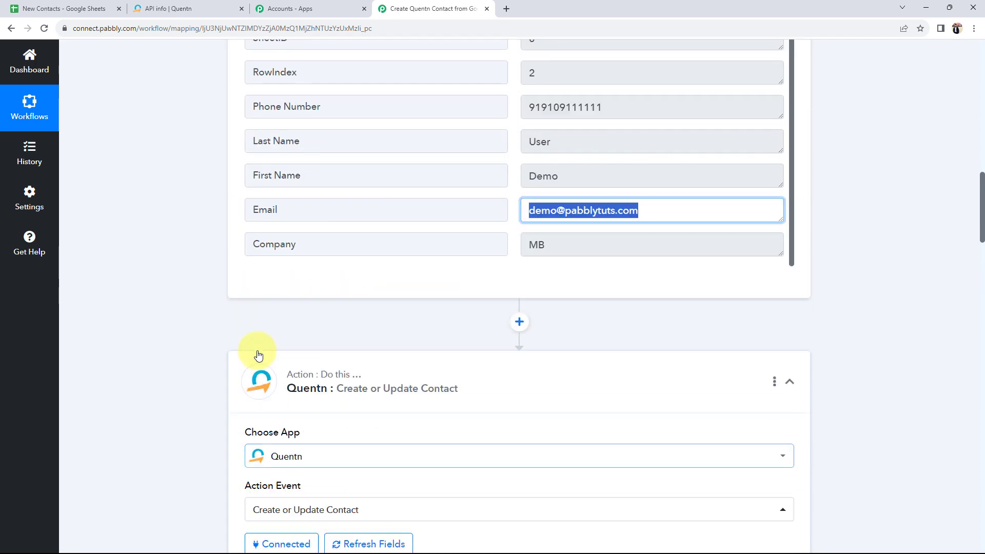
{"action": "scroll", "coordinate": [192, 405], "scroll_direction": "down", "scroll_amount": 3}
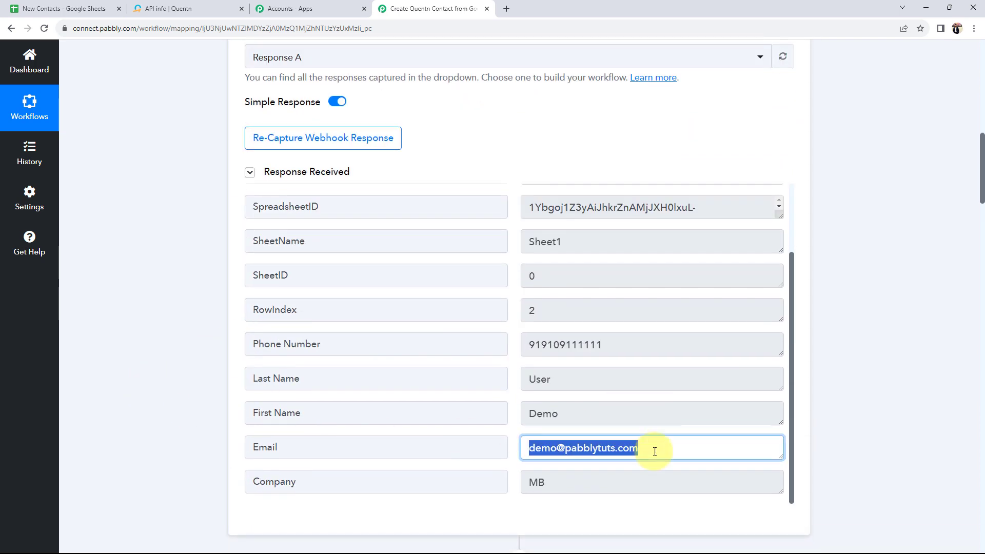
{"action": "scroll", "coordinate": [111, 335], "scroll_direction": "down", "scroll_amount": 7}
{"action": "scroll", "coordinate": [113, 334], "scroll_direction": "down", "scroll_amount": 5}
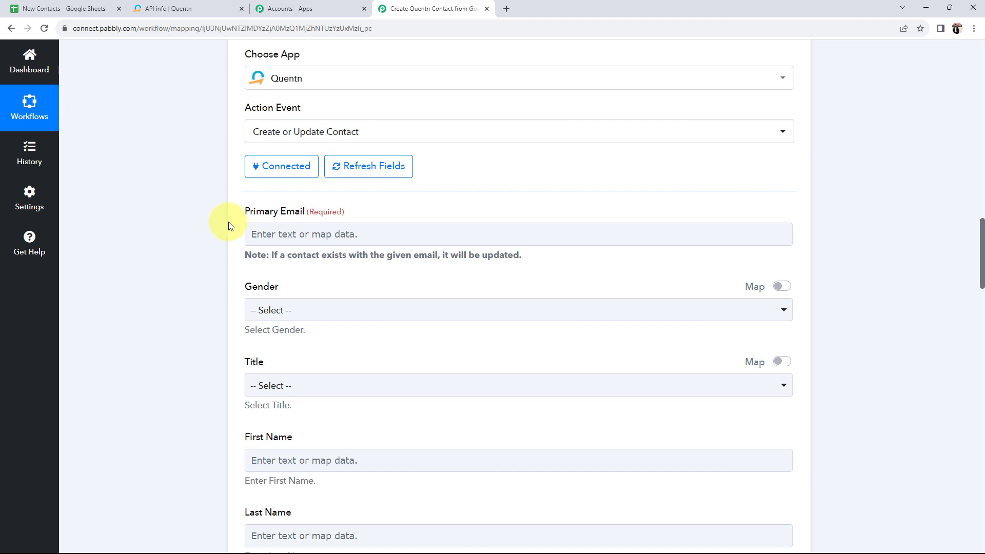
Map the Primary Email field to the Email value from the Google Sheets trigger step
{"action": "left_click", "coordinate": [339, 235]}
{"action": "scroll", "coordinate": [162, 254], "scroll_direction": "down", "scroll_amount": 1}
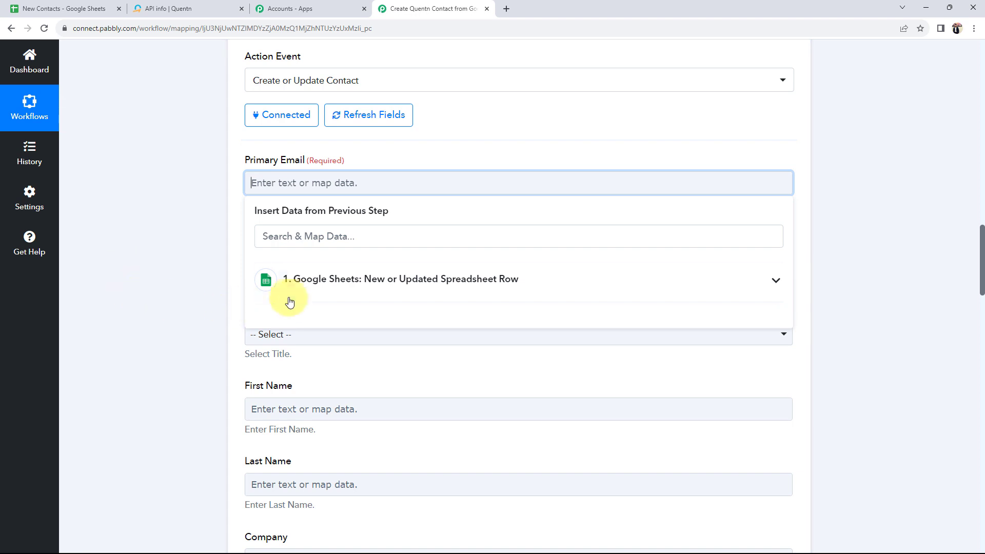
{"action": "left_click", "coordinate": [774, 283]}
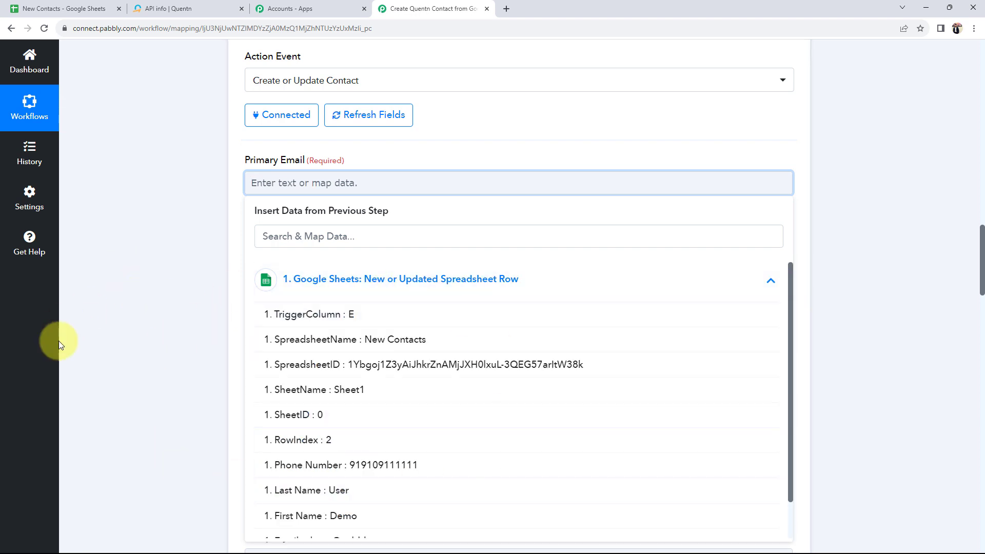
{"action": "scroll", "coordinate": [392, 400], "scroll_direction": "down", "scroll_amount": 1}
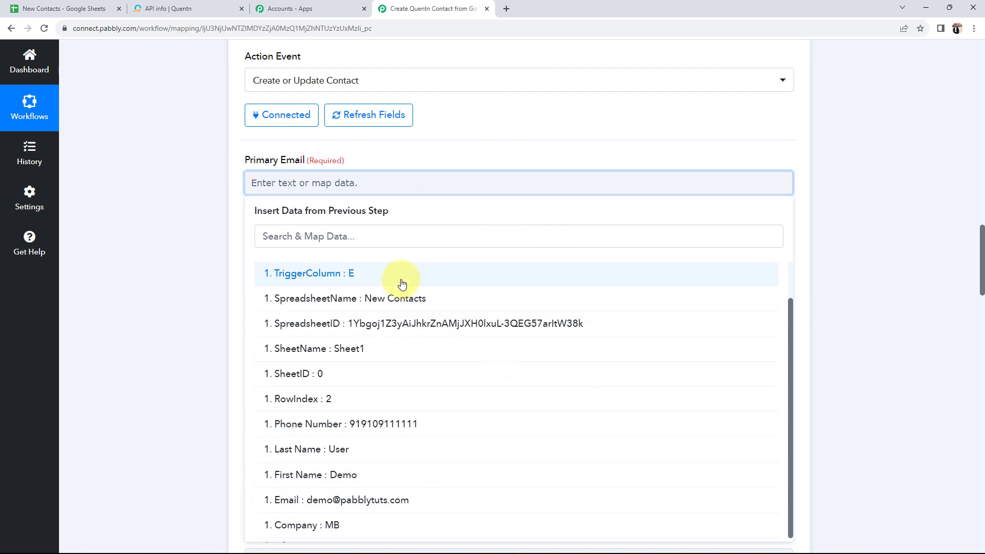
{"action": "left_click", "coordinate": [326, 511]}
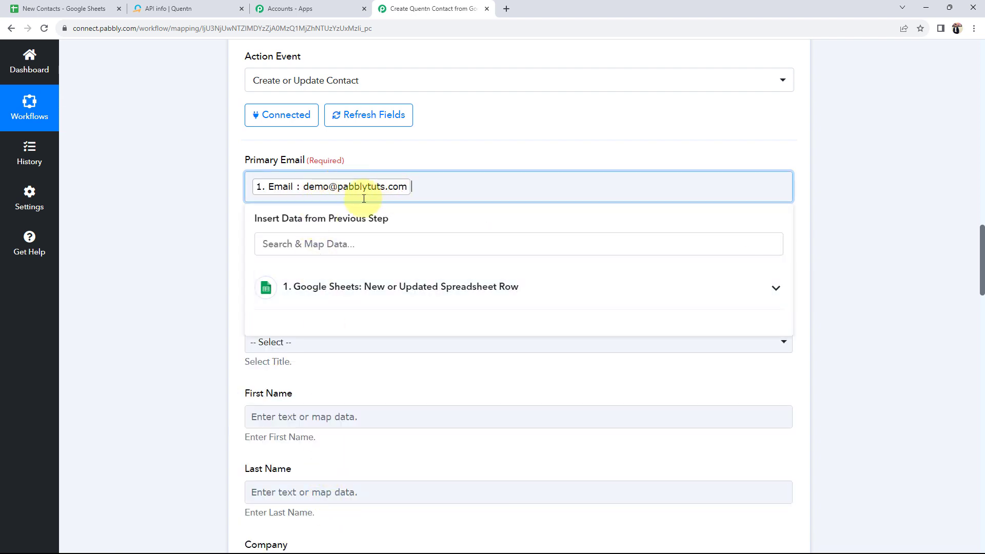
{"action": "left_click", "coordinate": [168, 205]}
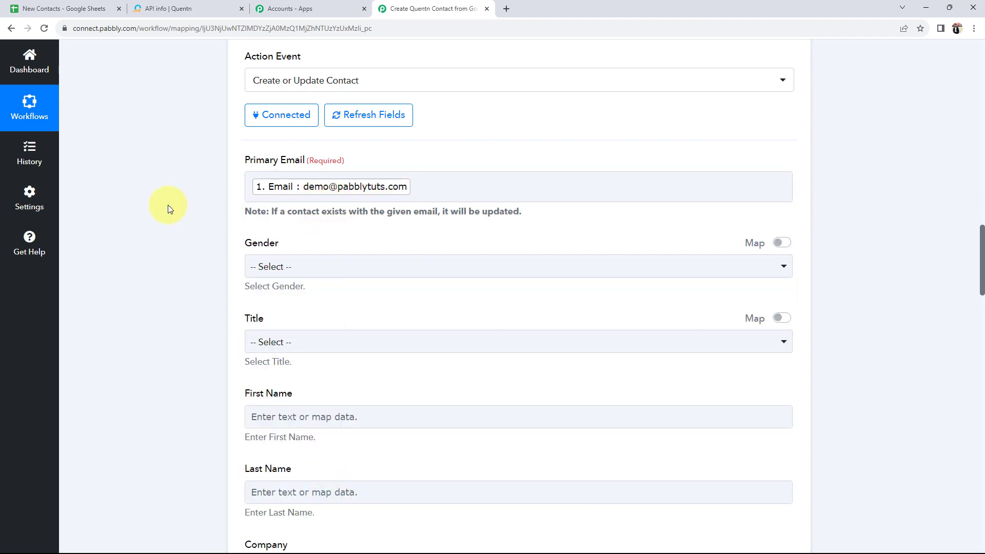
Check the Gender and Title options against the columns in the New Contacts sheet, leaving both fields unselected
{"action": "scroll", "coordinate": [168, 205], "scroll_direction": "down", "scroll_amount": 2}
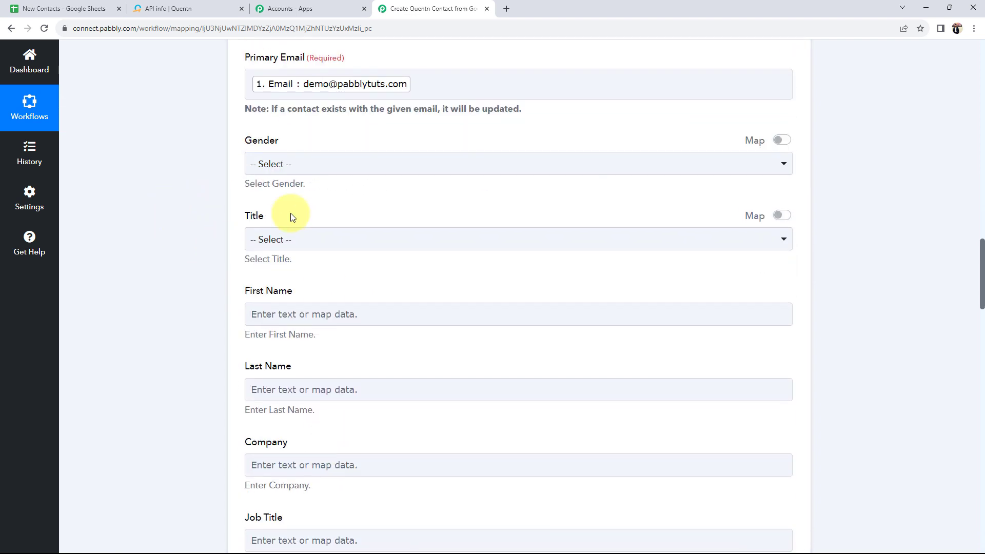
{"action": "left_click", "coordinate": [257, 167]}
{"action": "left_click", "coordinate": [257, 167]}
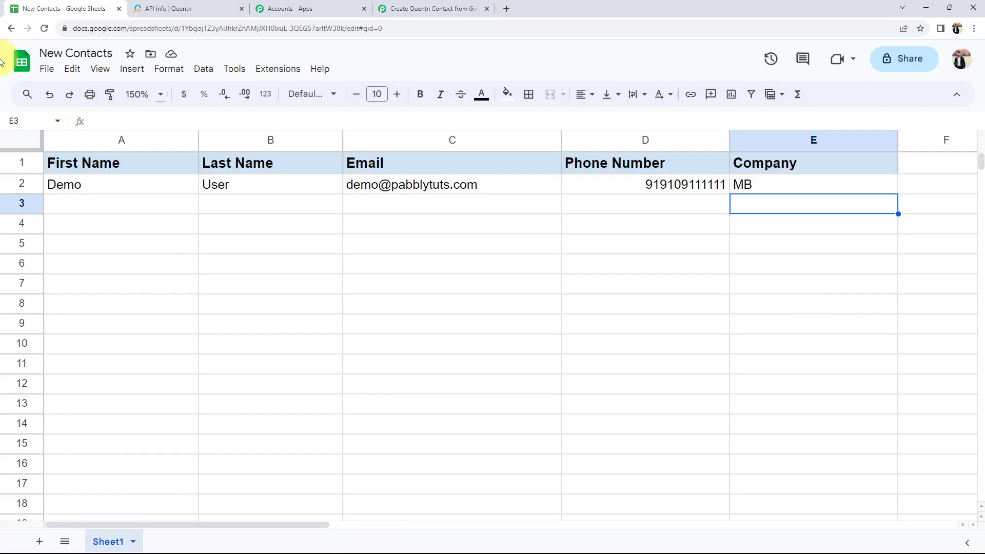
{"action": "left_click", "coordinate": [64, 8]}
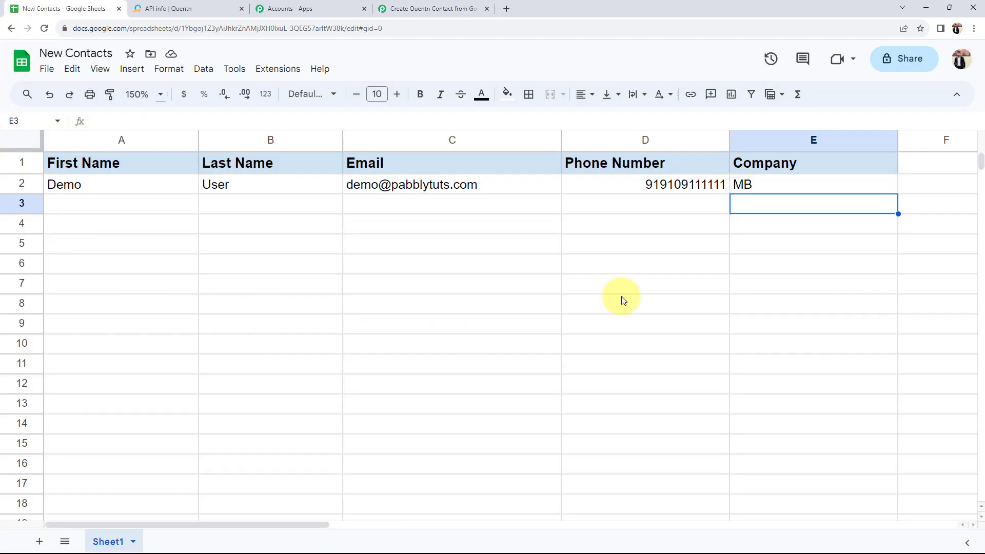
{"action": "left_click", "coordinate": [488, 4]}
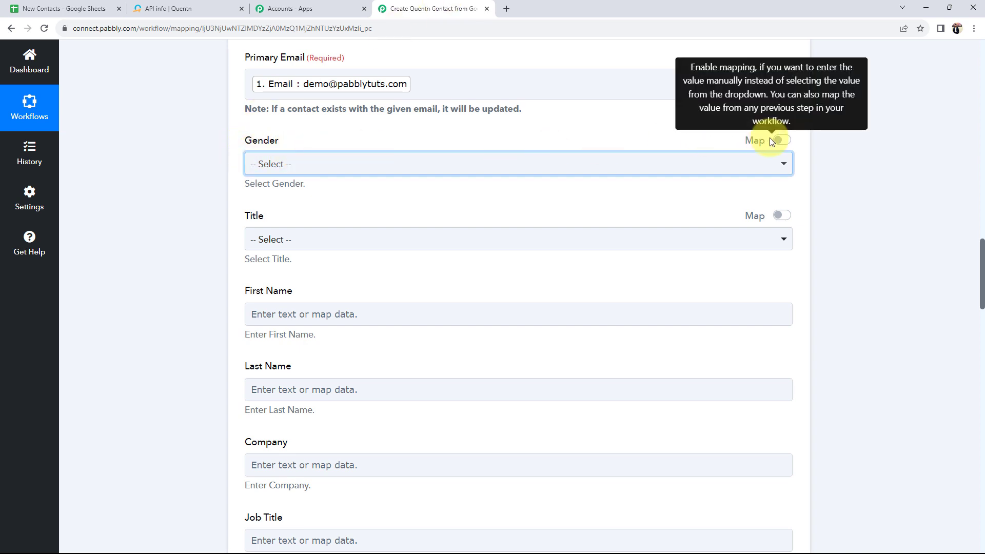
{"action": "left_click", "coordinate": [270, 237]}
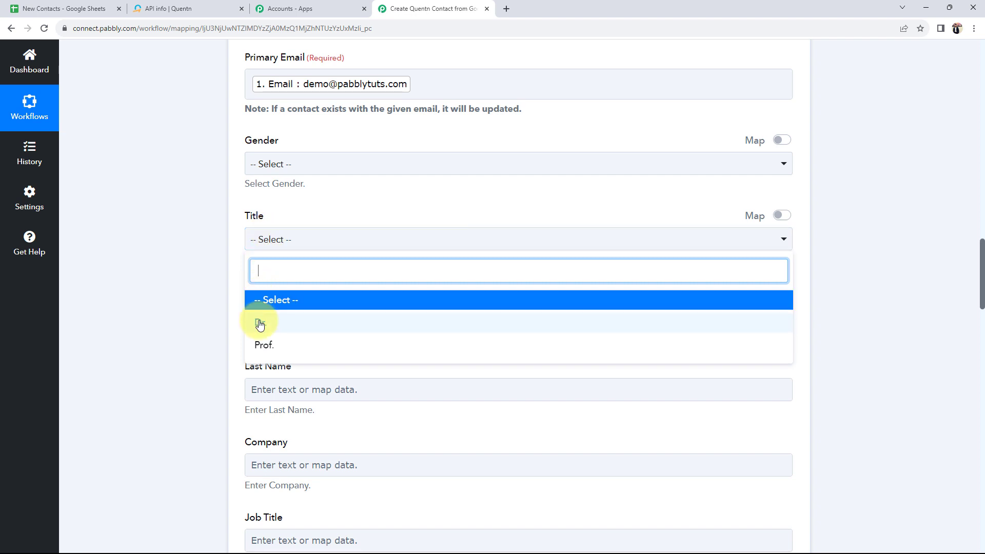
{"action": "left_click", "coordinate": [205, 303]}
Map the First Name field to the First Name value from the Google Sheets trigger step
{"action": "scroll", "coordinate": [211, 304], "scroll_direction": "down", "scroll_amount": 2}
{"action": "left_click", "coordinate": [301, 212]}
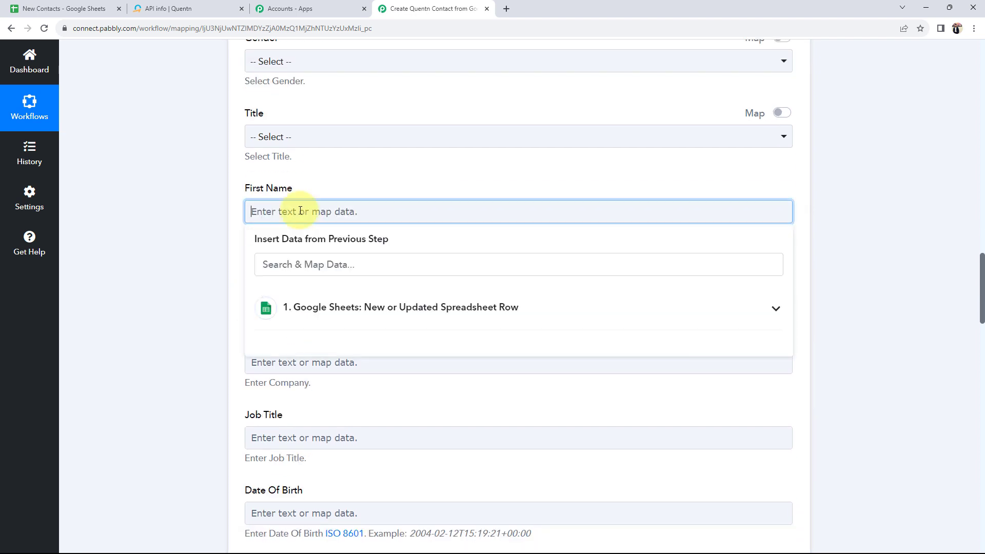
{"action": "left_click", "coordinate": [287, 302]}
{"action": "scroll", "coordinate": [281, 451], "scroll_direction": "down", "scroll_amount": 2}
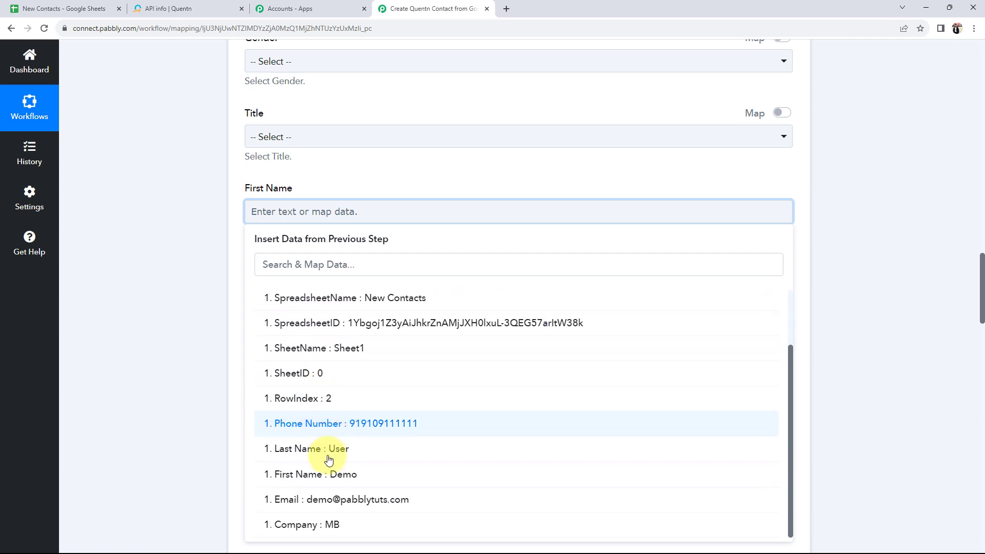
{"action": "left_click", "coordinate": [331, 468]}
{"action": "left_click", "coordinate": [156, 277]}
Map the Last Name field to the Last Name value from the Google Sheets trigger step
{"action": "scroll", "coordinate": [154, 273], "scroll_direction": "down", "scroll_amount": 3}
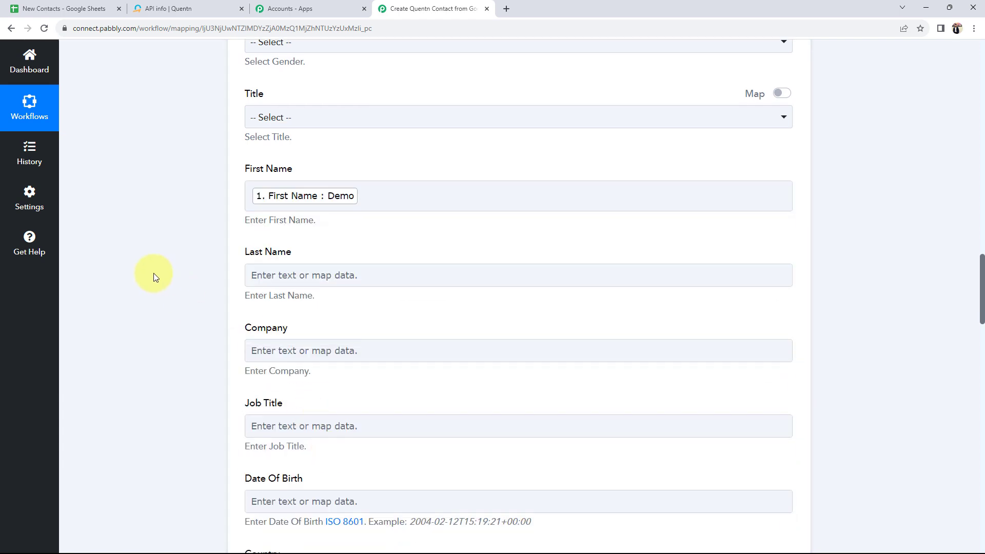
{"action": "left_click", "coordinate": [300, 144]}
{"action": "left_click", "coordinate": [315, 232]}
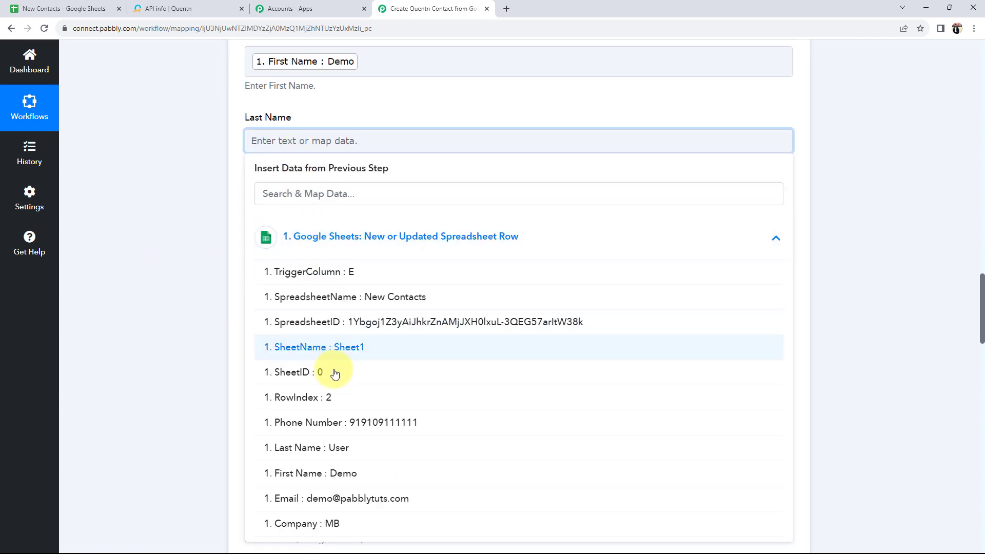
{"action": "scroll", "coordinate": [334, 369], "scroll_direction": "down", "scroll_amount": 2}
{"action": "left_click", "coordinate": [325, 345]}
{"action": "left_click", "coordinate": [199, 155]}
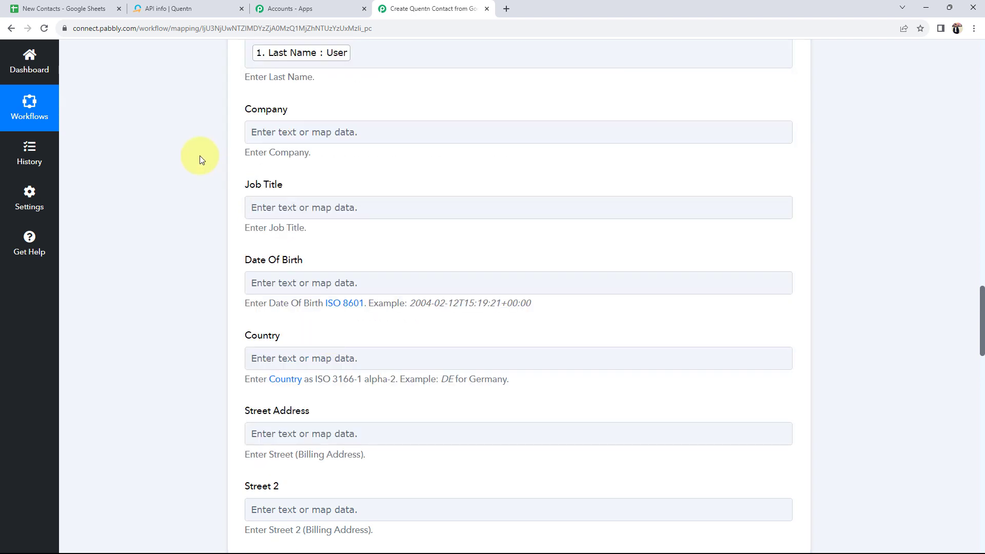
Map the Company field to the Company value from the Google Sheets trigger step
{"action": "left_click", "coordinate": [279, 132]}
{"action": "left_click", "coordinate": [318, 228]}
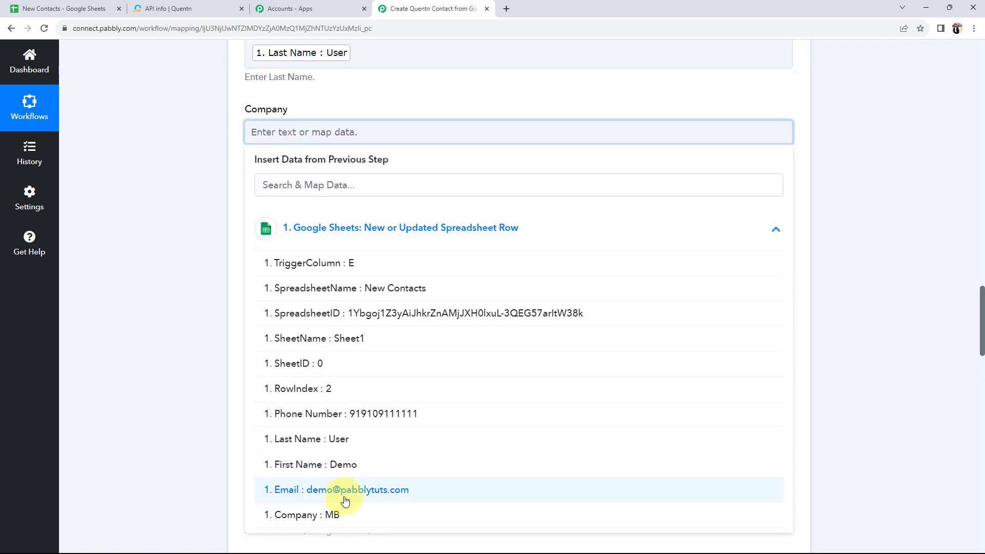
{"action": "left_click", "coordinate": [317, 514]}
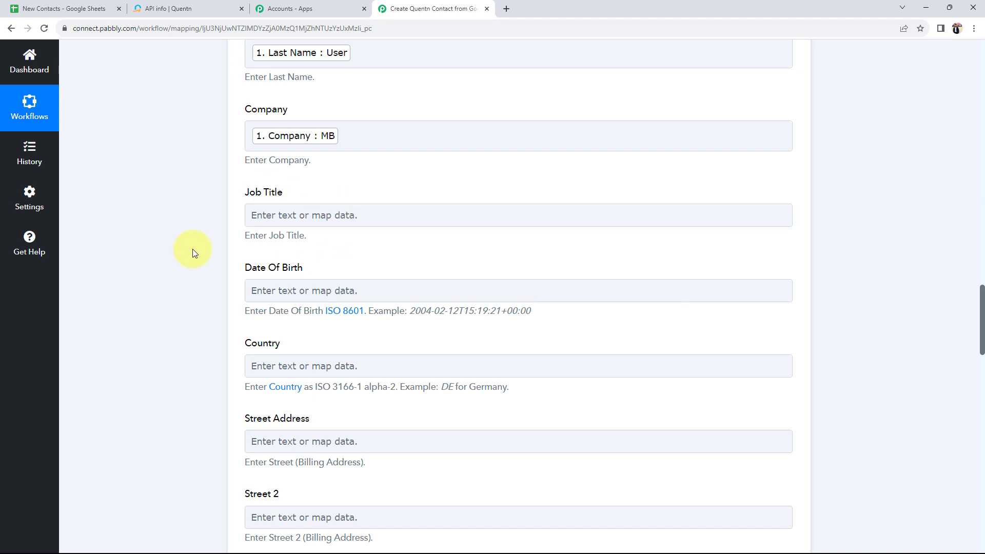
Map the required Secondary Email field to the Email value from the Google Sheets trigger step
{"action": "scroll", "coordinate": [193, 250], "scroll_direction": "down", "scroll_amount": 2}
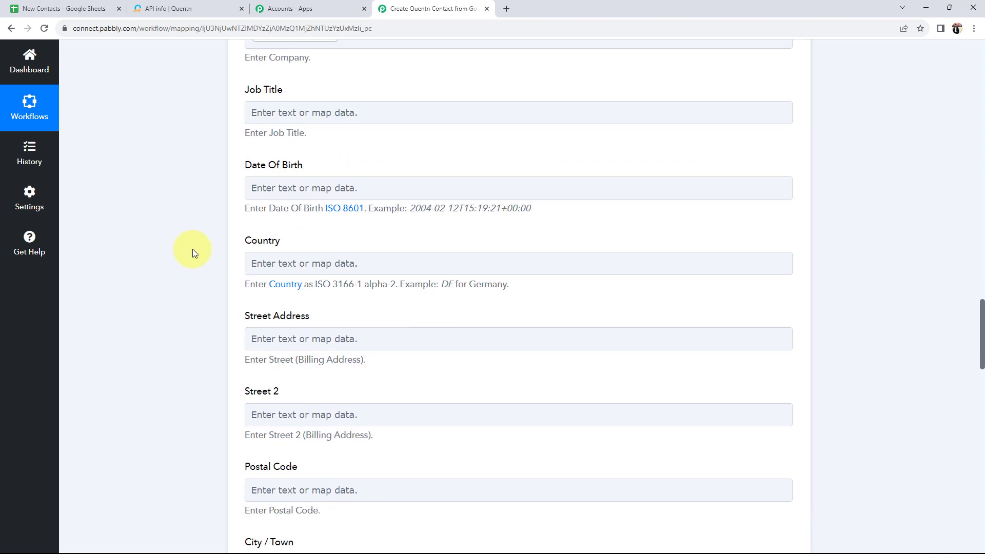
{"action": "scroll", "coordinate": [193, 250], "scroll_direction": "down", "scroll_amount": 6}
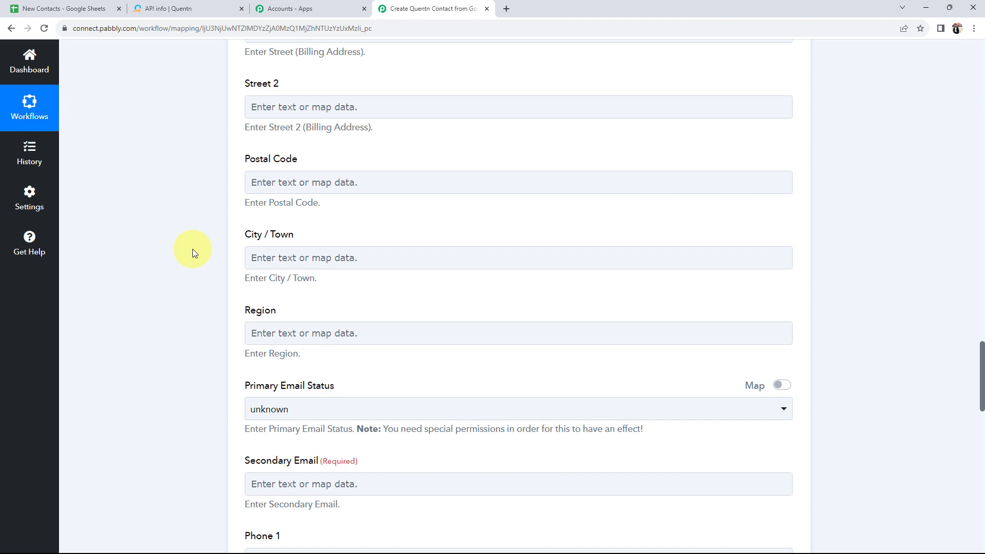
{"action": "scroll", "coordinate": [192, 252], "scroll_direction": "down", "scroll_amount": 3}
{"action": "scroll", "coordinate": [251, 273], "scroll_direction": "down", "scroll_amount": 2}
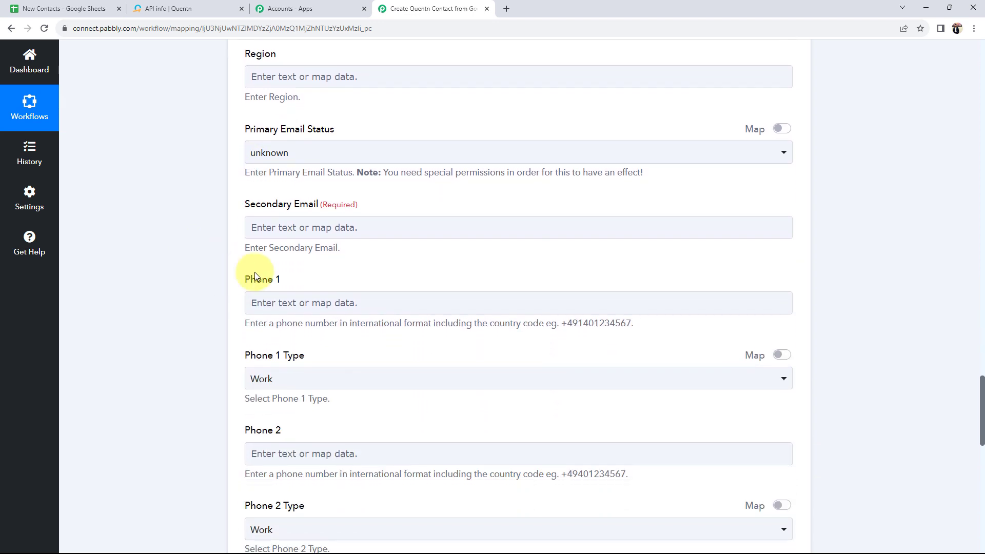
{"action": "left_click", "coordinate": [280, 226]}
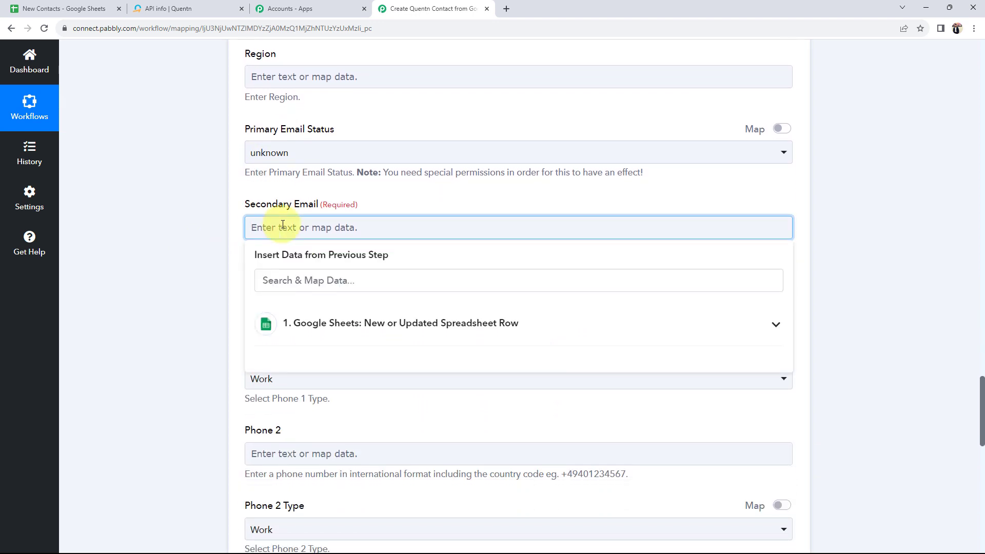
{"action": "left_click", "coordinate": [363, 325]}
{"action": "scroll", "coordinate": [344, 482], "scroll_direction": "down", "scroll_amount": 2}
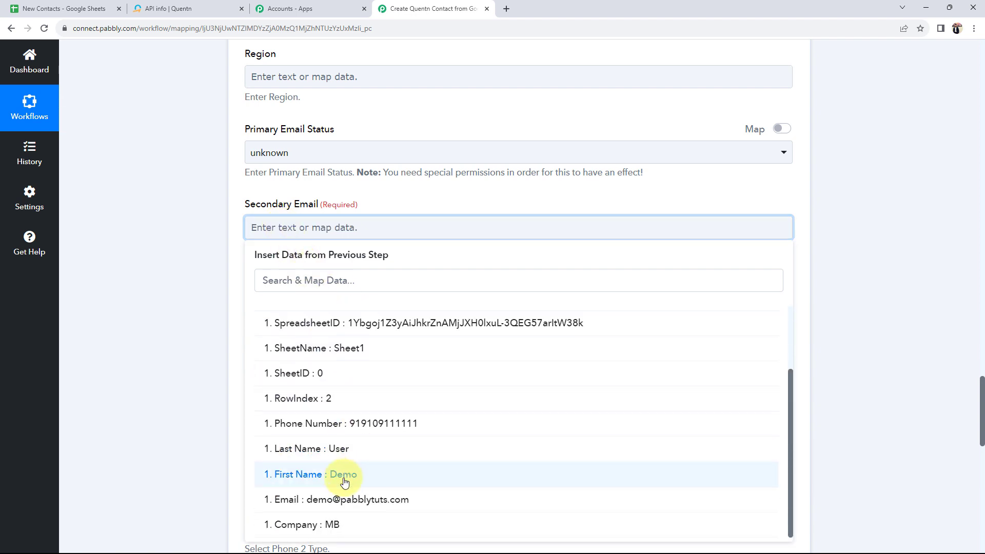
{"action": "left_click", "coordinate": [344, 506]}
Map the Phone 1 field to the Phone Number value from the Google Sheets trigger step
{"action": "scroll", "coordinate": [149, 288], "scroll_direction": "down", "scroll_amount": 2}
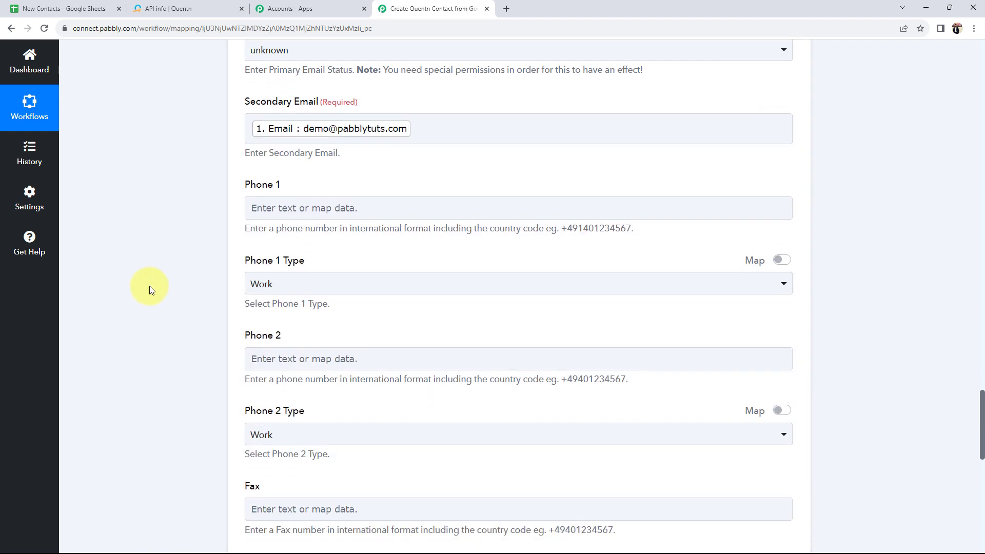
{"action": "scroll", "coordinate": [150, 285], "scroll_direction": "down", "scroll_amount": 1}
{"action": "left_click", "coordinate": [267, 157]}
{"action": "left_click", "coordinate": [288, 248]}
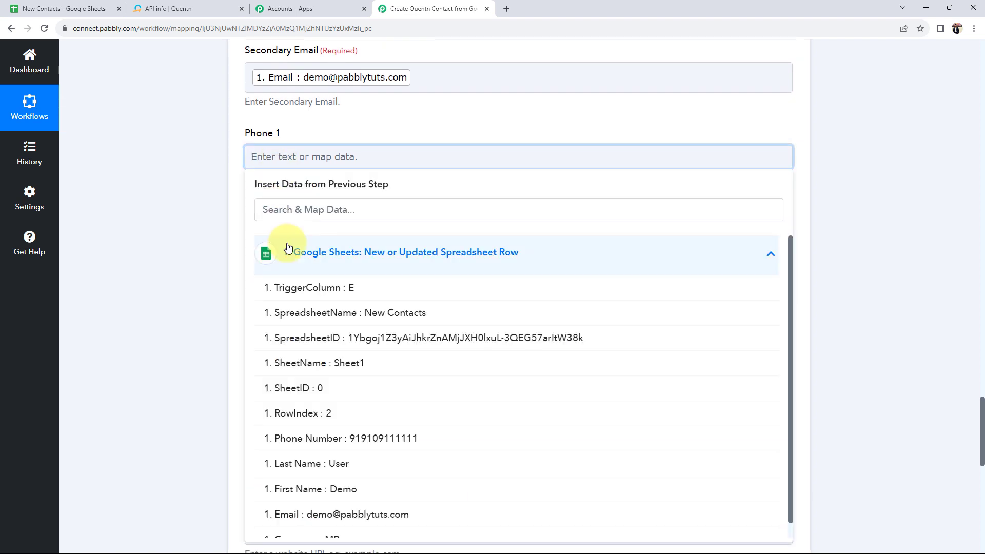
{"action": "left_click", "coordinate": [288, 438]}
{"action": "left_click", "coordinate": [194, 281]}
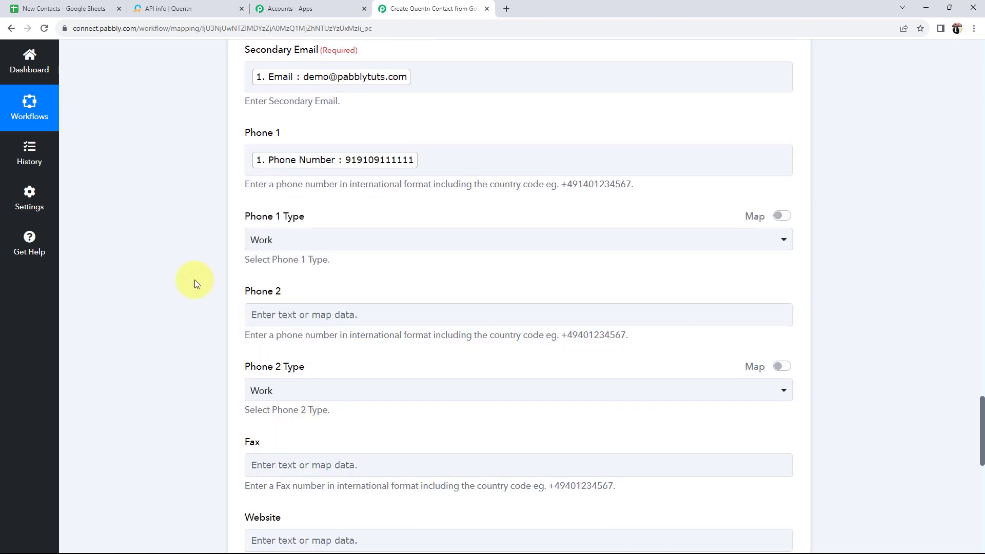
Set the Phone 1 Type to Mobile and go to the end of the Quentn action's fields
{"action": "scroll", "coordinate": [200, 277], "scroll_direction": "down", "scroll_amount": 1}
{"action": "left_click", "coordinate": [269, 190]}
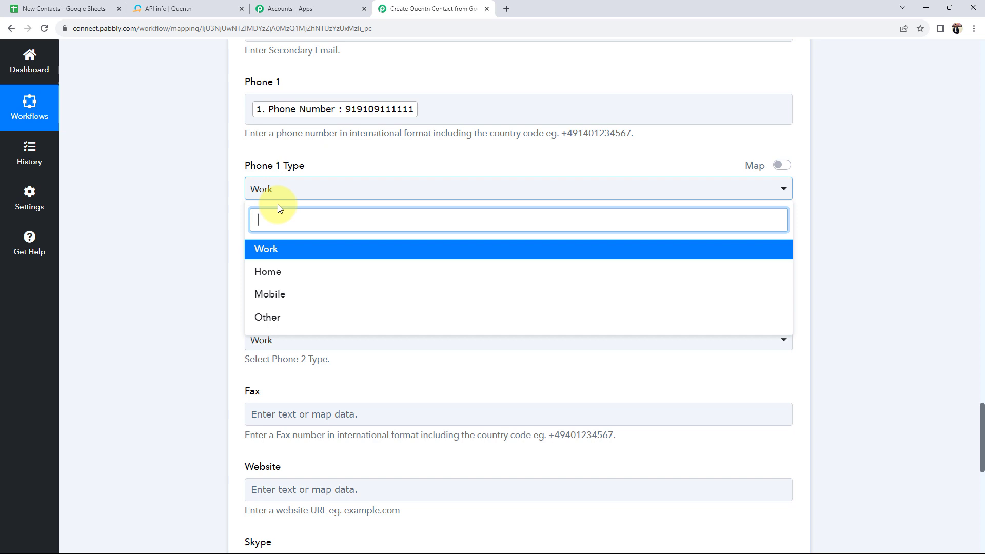
{"action": "left_click", "coordinate": [270, 295]}
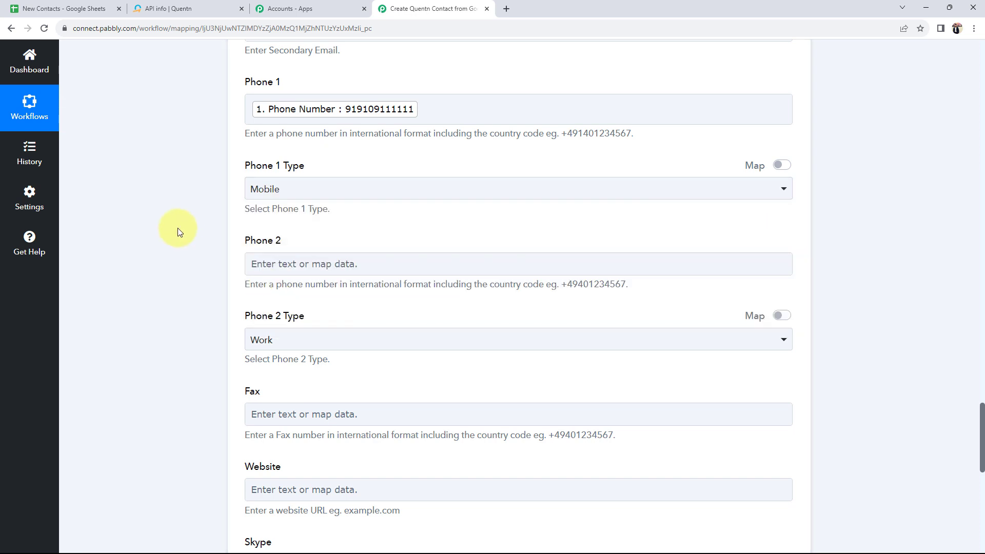
{"action": "scroll", "coordinate": [178, 228], "scroll_direction": "down", "scroll_amount": 7}
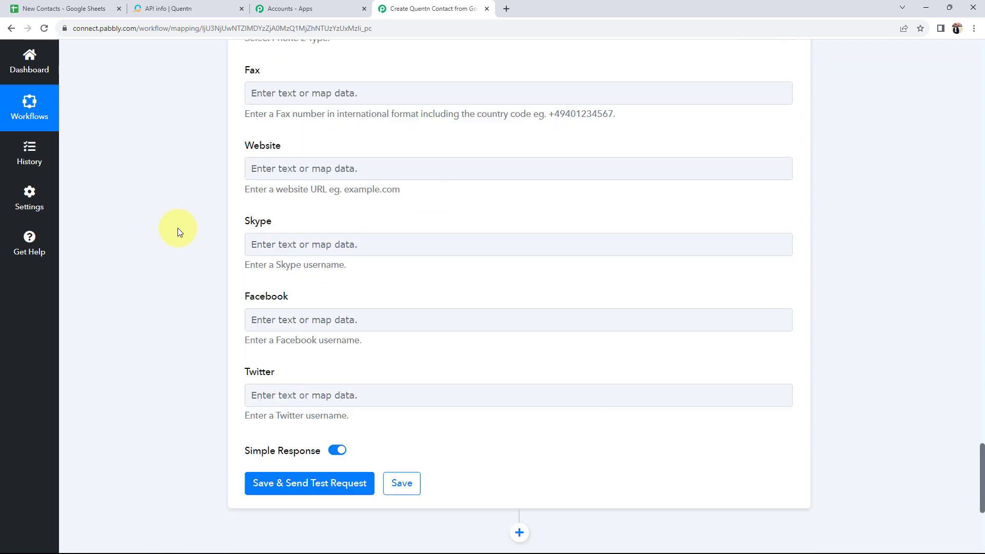
Review the Quentn action's mapped contact fields and compare them with the columns and next empty row of the New Contacts sheet
{"action": "scroll", "coordinate": [175, 292], "scroll_direction": "up", "scroll_amount": 12}
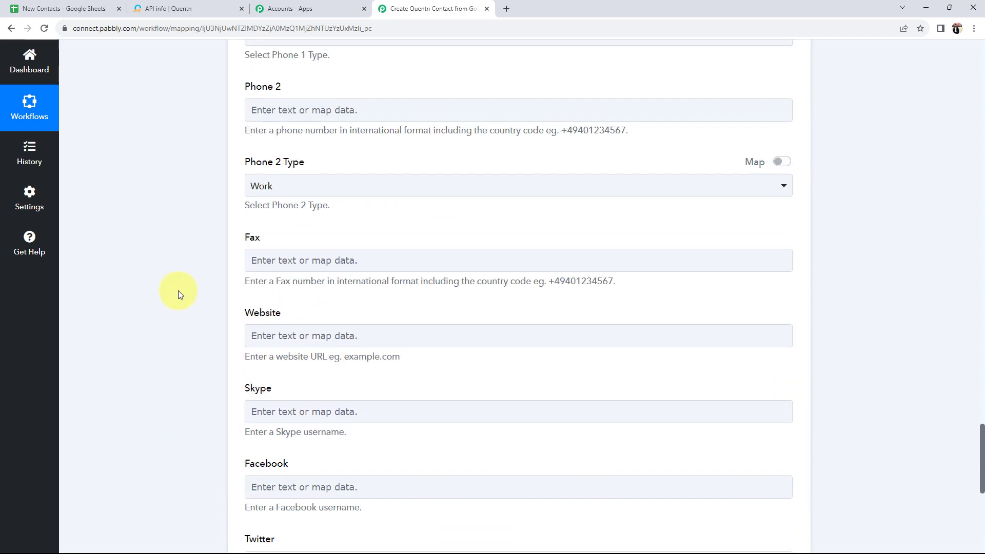
{"action": "scroll", "coordinate": [178, 294], "scroll_direction": "up", "scroll_amount": 14}
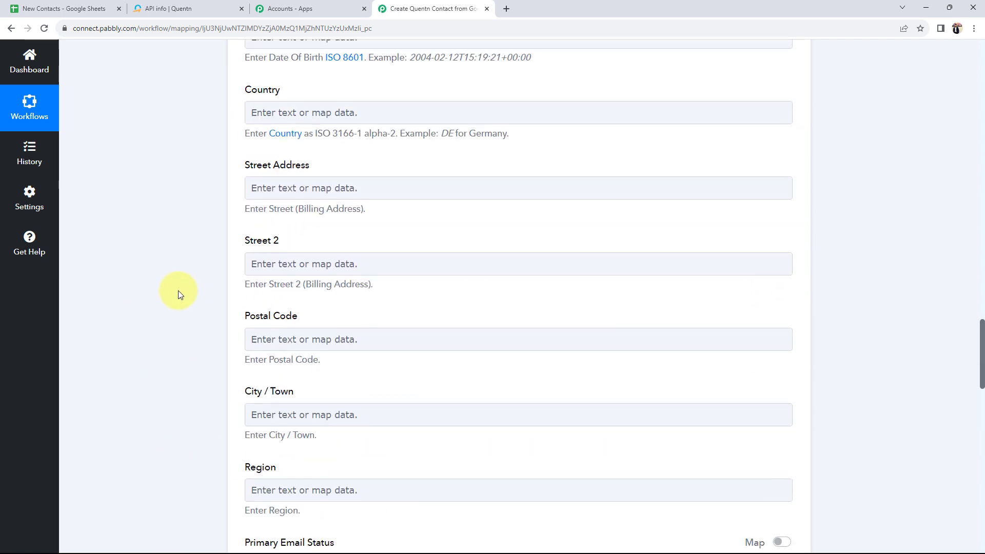
{"action": "scroll", "coordinate": [177, 290], "scroll_direction": "up", "scroll_amount": 3}
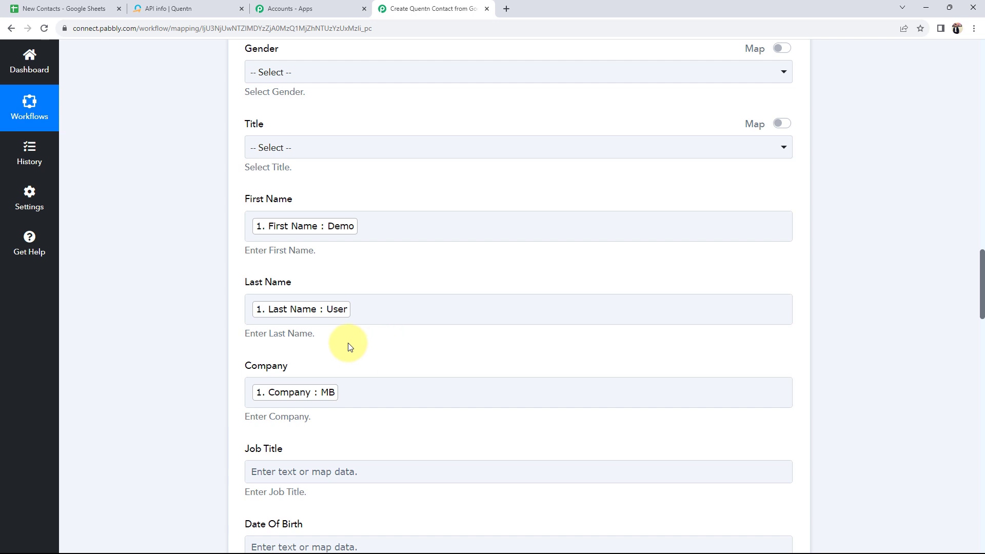
{"action": "left_click", "coordinate": [72, 8]}
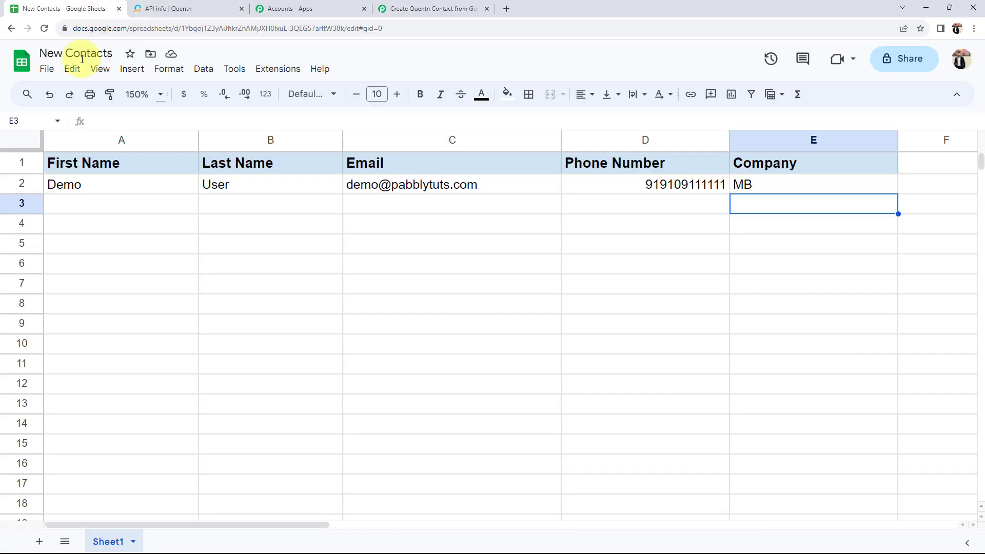
{"action": "left_click", "coordinate": [75, 203]}
{"action": "left_click", "coordinate": [212, 204]}
{"action": "left_click", "coordinate": [453, 205]}
{"action": "left_click", "coordinate": [710, 211]}
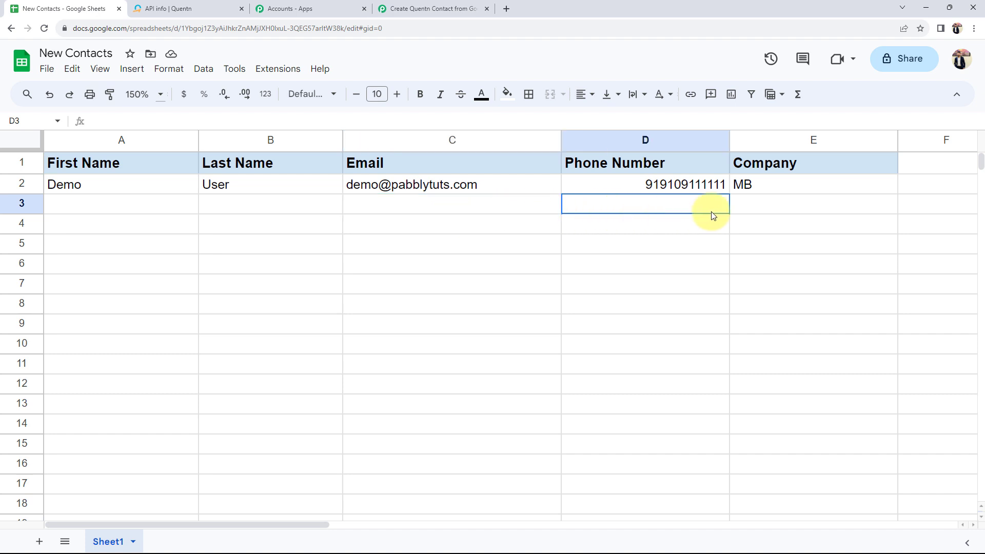
{"action": "left_click", "coordinate": [779, 210]}
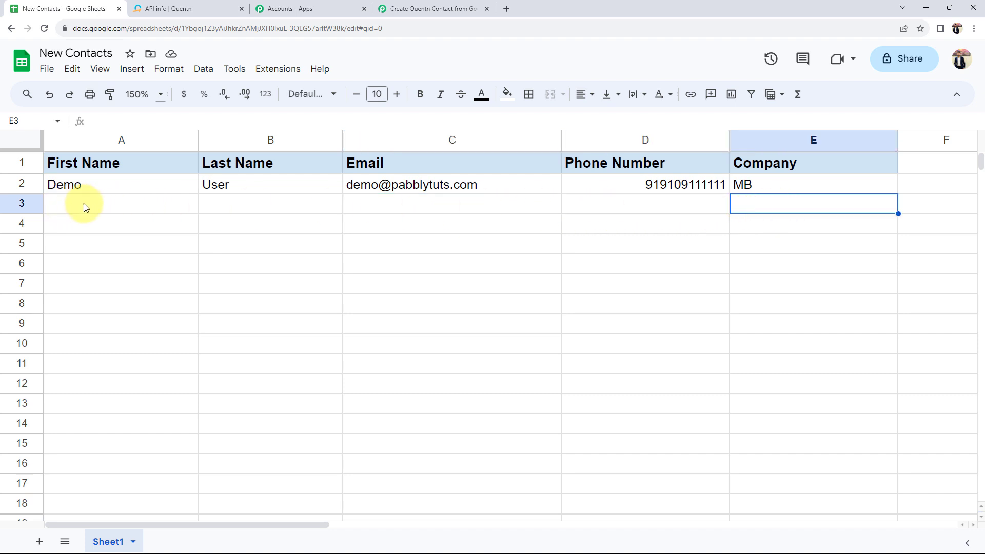
{"action": "left_click", "coordinate": [409, 206]}
Return to the Pabbly Connect workflow, save the Quentn action and send its test request
{"action": "left_click", "coordinate": [419, 11]}
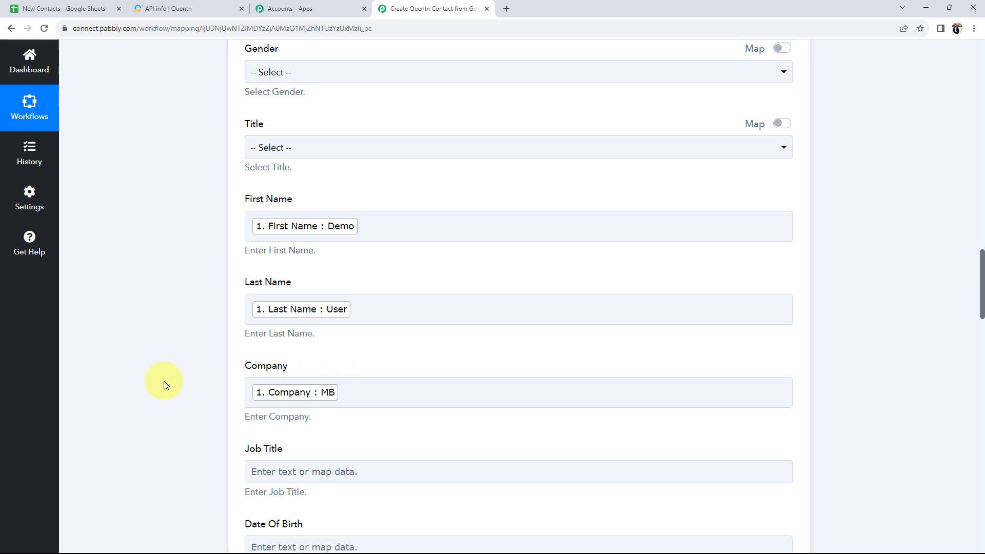
{"action": "scroll", "coordinate": [147, 396], "scroll_direction": "down", "scroll_amount": 7}
{"action": "scroll", "coordinate": [148, 396], "scroll_direction": "down", "scroll_amount": 20}
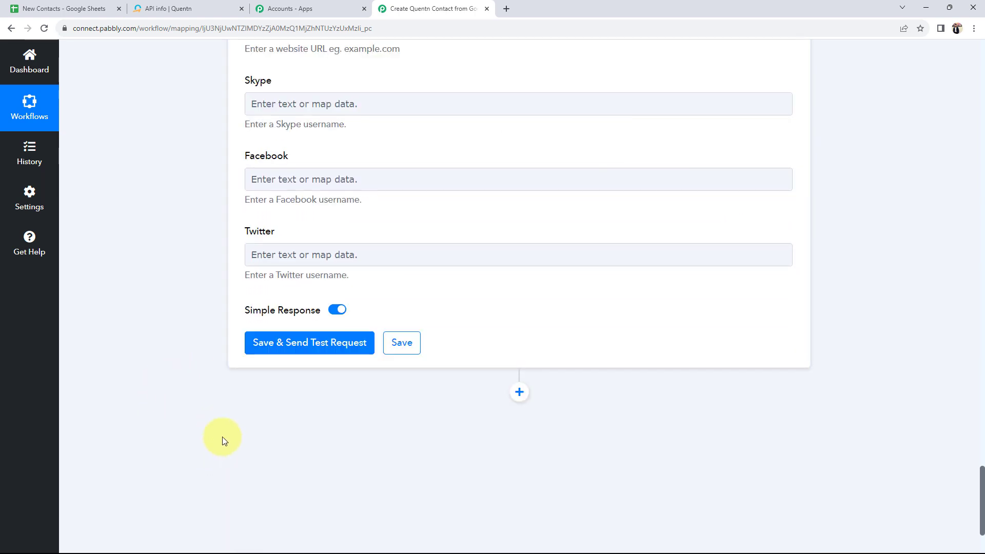
{"action": "left_click", "coordinate": [309, 342]}
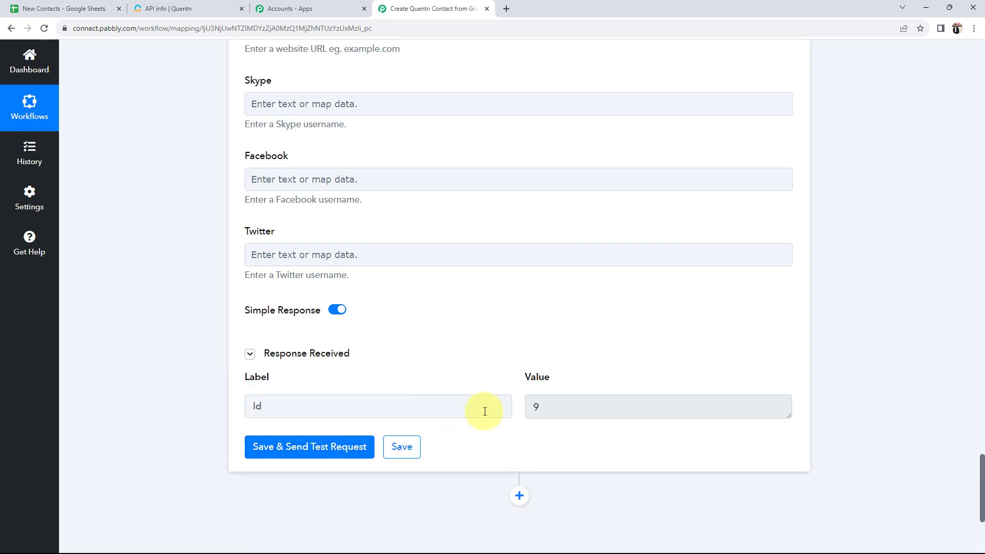
Switch to Quentn and check the test contact's name, company, email and phone details in the contacts list
{"action": "left_click", "coordinate": [205, 4]}
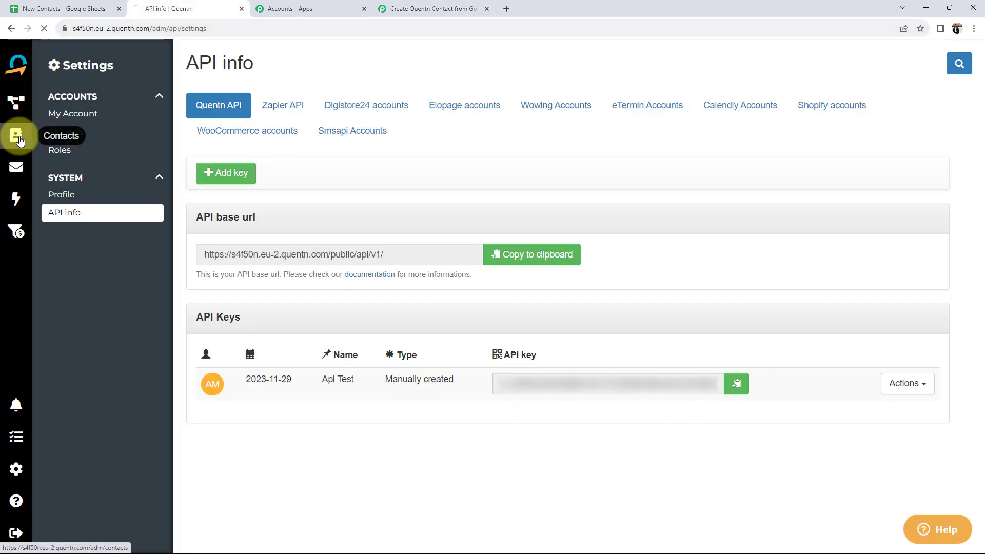
{"action": "left_click", "coordinate": [16, 135]}
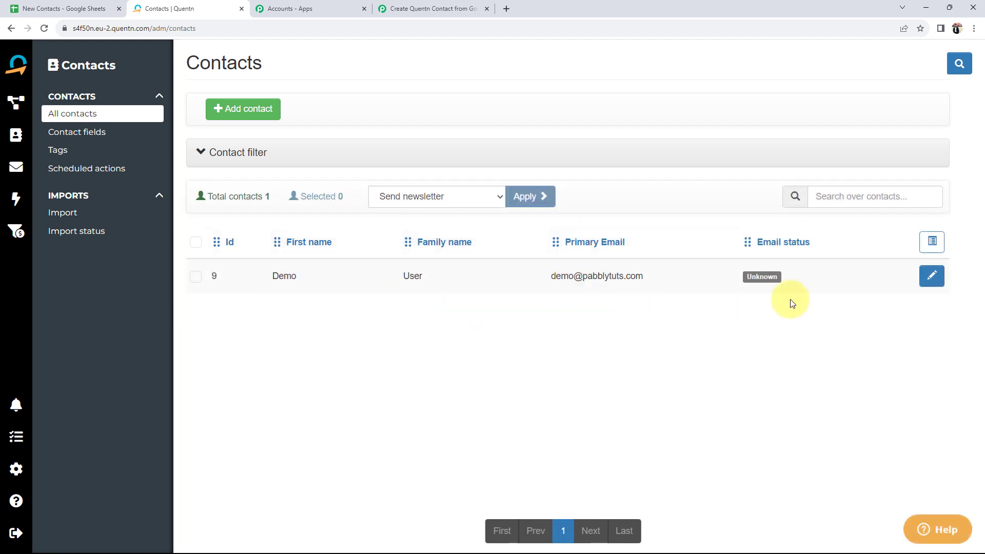
{"action": "left_click", "coordinate": [935, 280]}
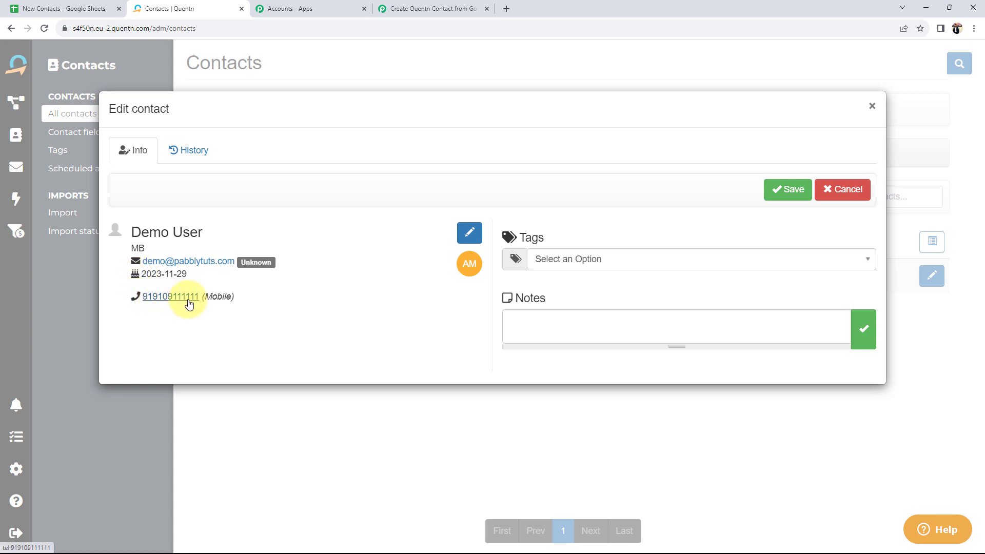
{"action": "left_click", "coordinate": [872, 106]}
Return to the Pabbly Connect workflow and collapse the Google Sheets trigger and Quentn action steps
{"action": "left_click", "coordinate": [420, 9]}
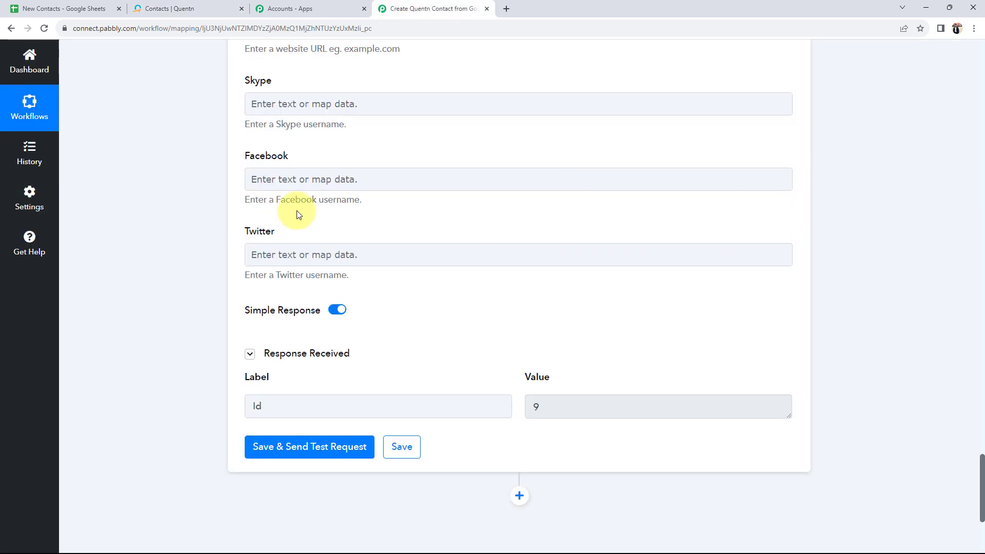
{"action": "scroll", "coordinate": [250, 341], "scroll_direction": "up", "scroll_amount": 10}
{"action": "scroll", "coordinate": [250, 342], "scroll_direction": "up", "scroll_amount": 20}
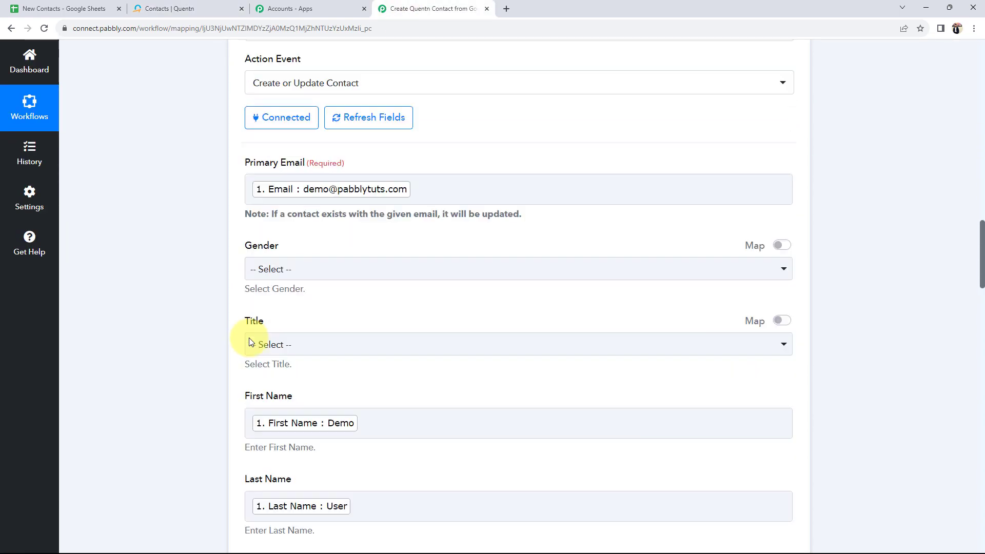
{"action": "scroll", "coordinate": [398, 377], "scroll_direction": "up", "scroll_amount": 5}
{"action": "scroll", "coordinate": [395, 377], "scroll_direction": "up", "scroll_amount": 15}
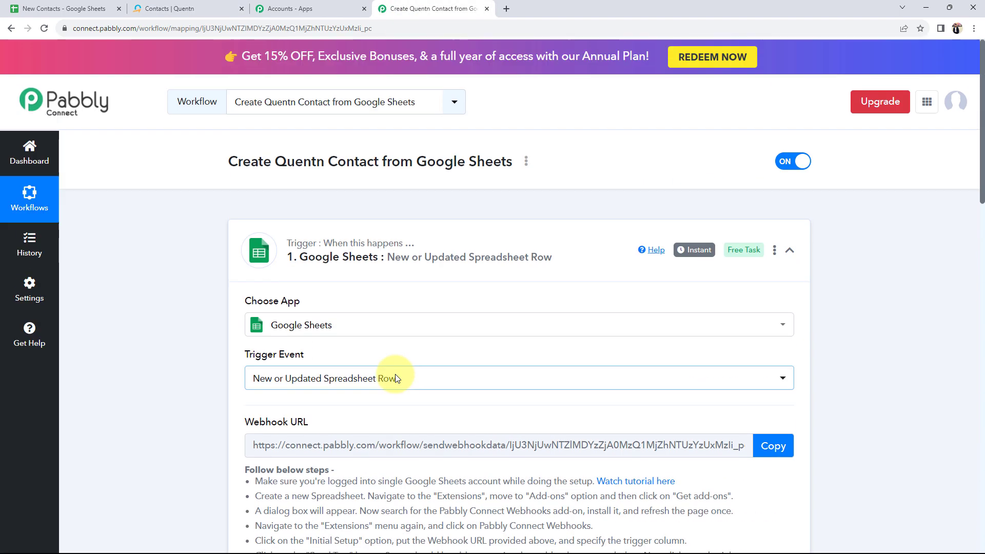
{"action": "left_click", "coordinate": [528, 239]}
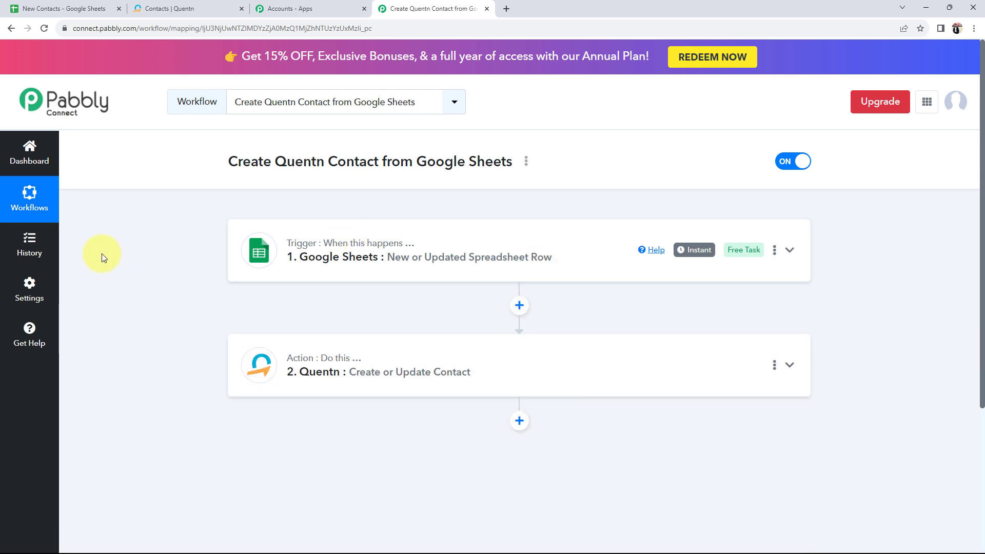